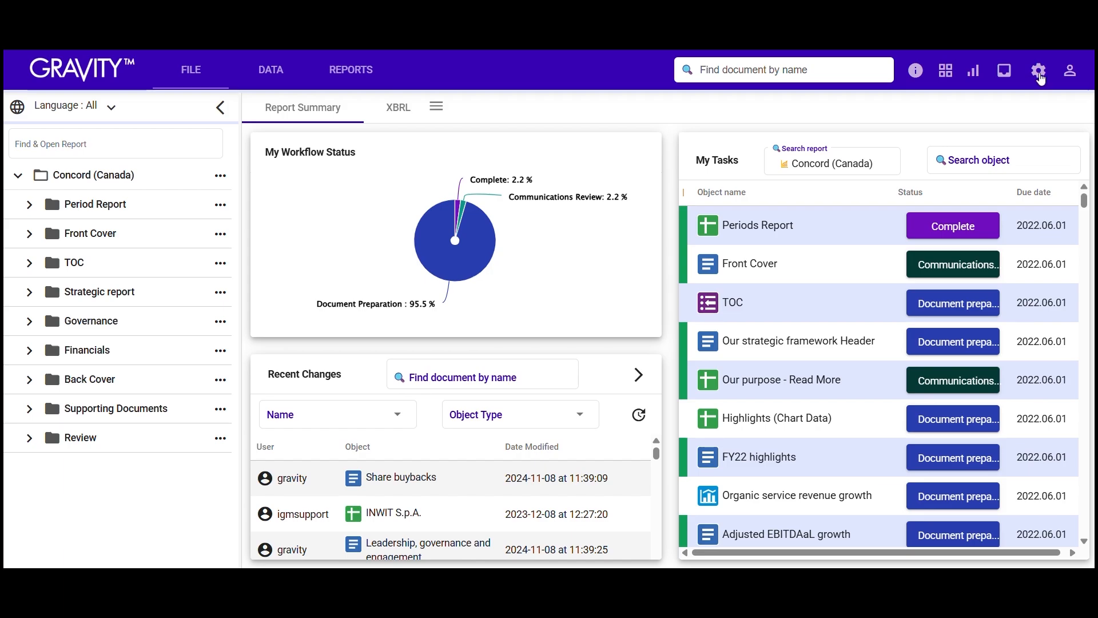
Step: Open the Users permissions page from the settings menu and start a new Gravity user
click(1038, 71)
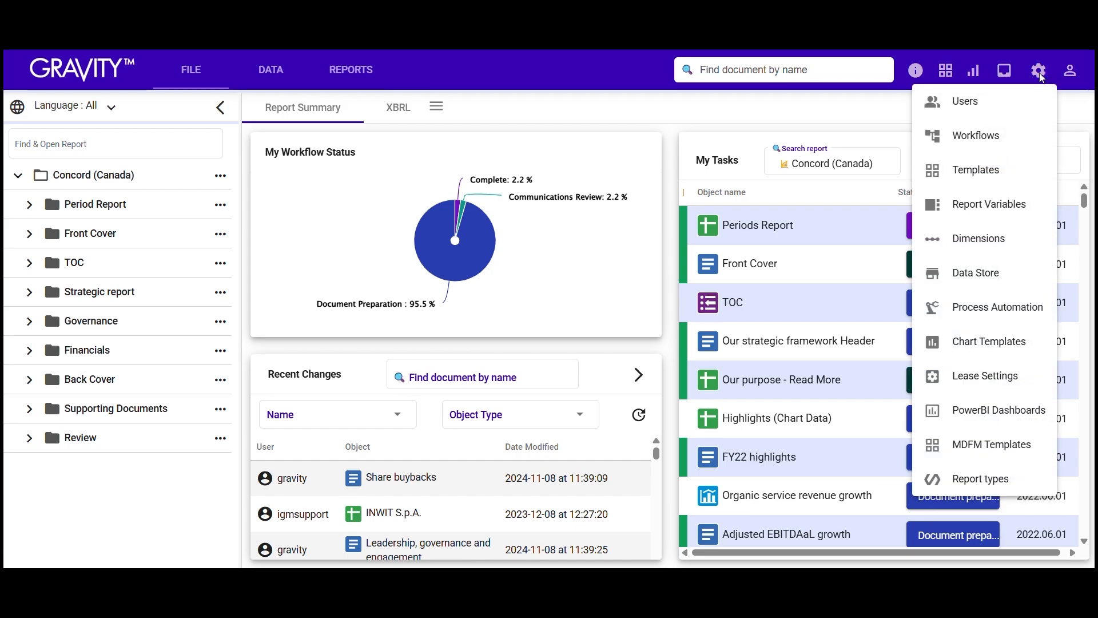
click(1030, 101)
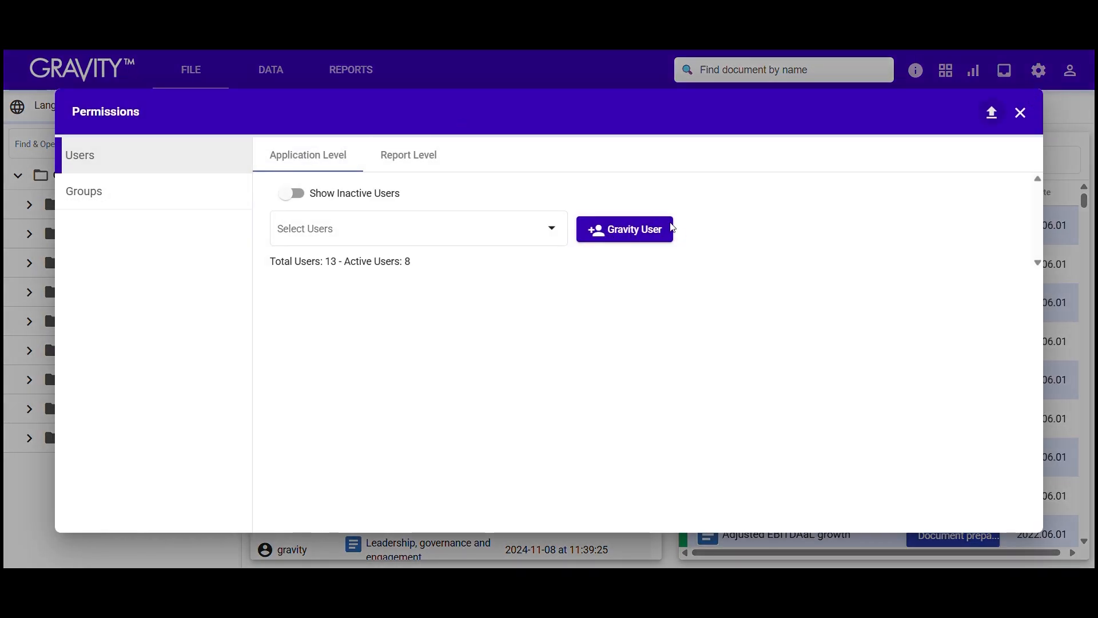
click(595, 231)
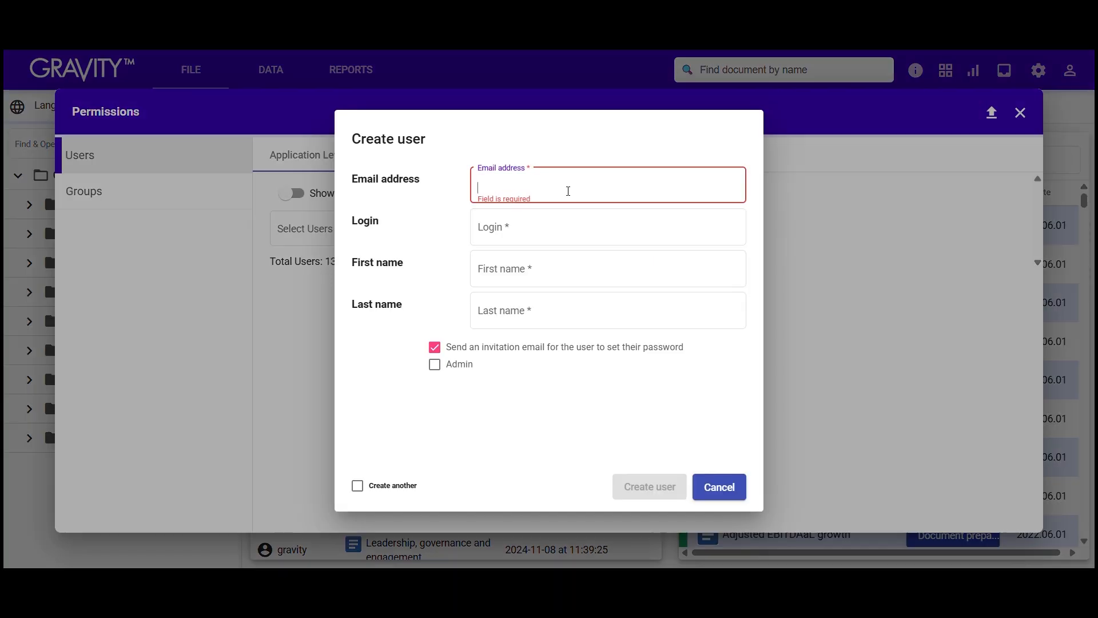
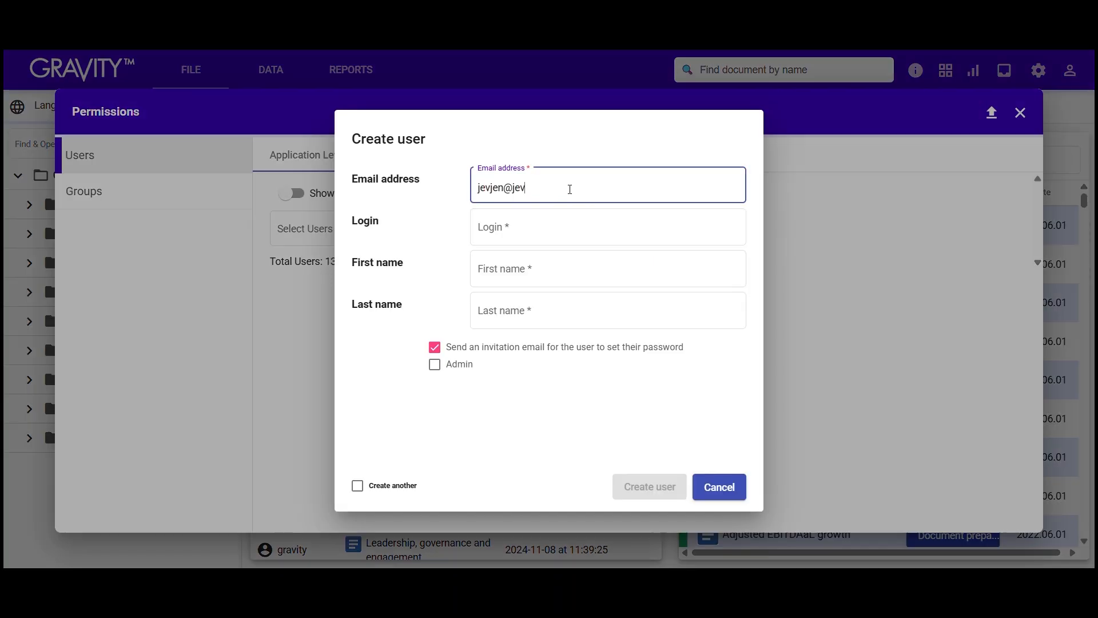
Step: Fill in the new user's e-mail, login, first and last name, tick Create another, then cancel
key(Tab)
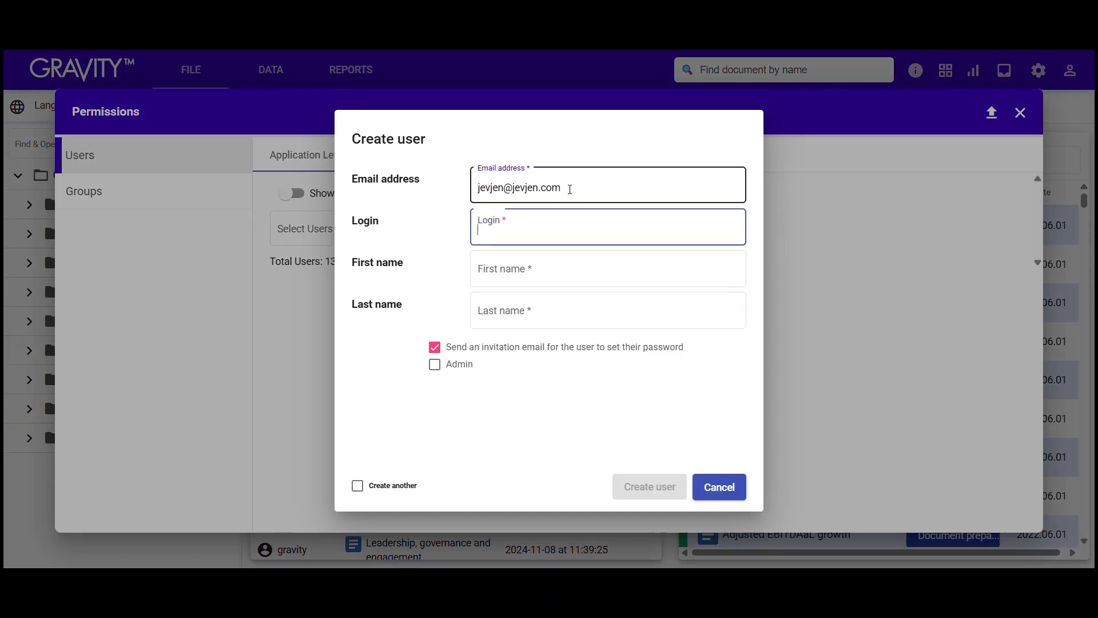
key(Tab)
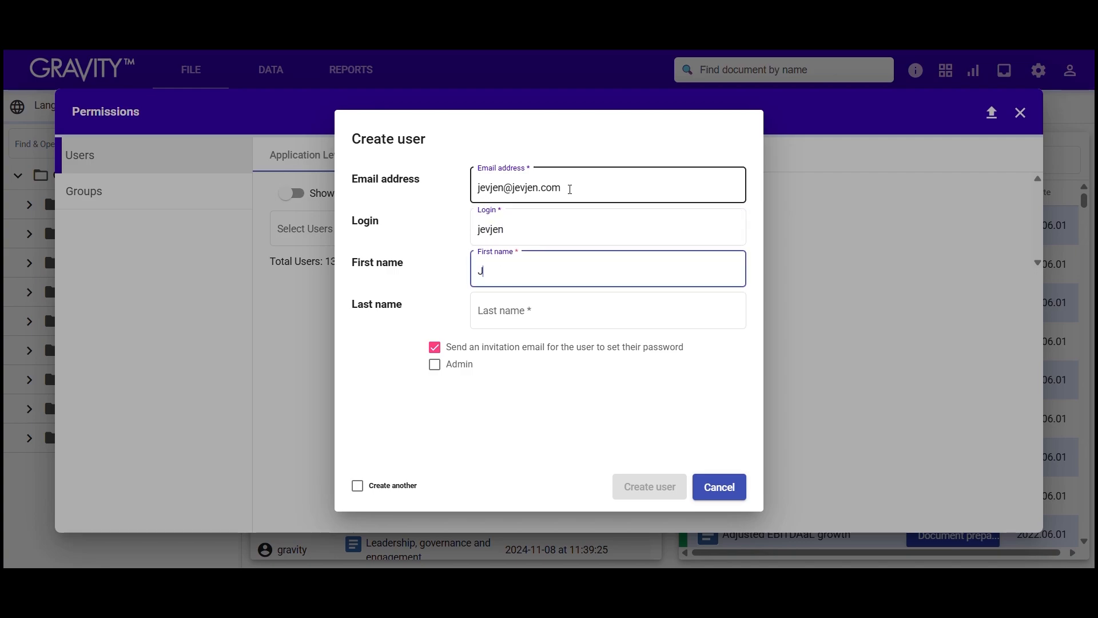
key(Tab)
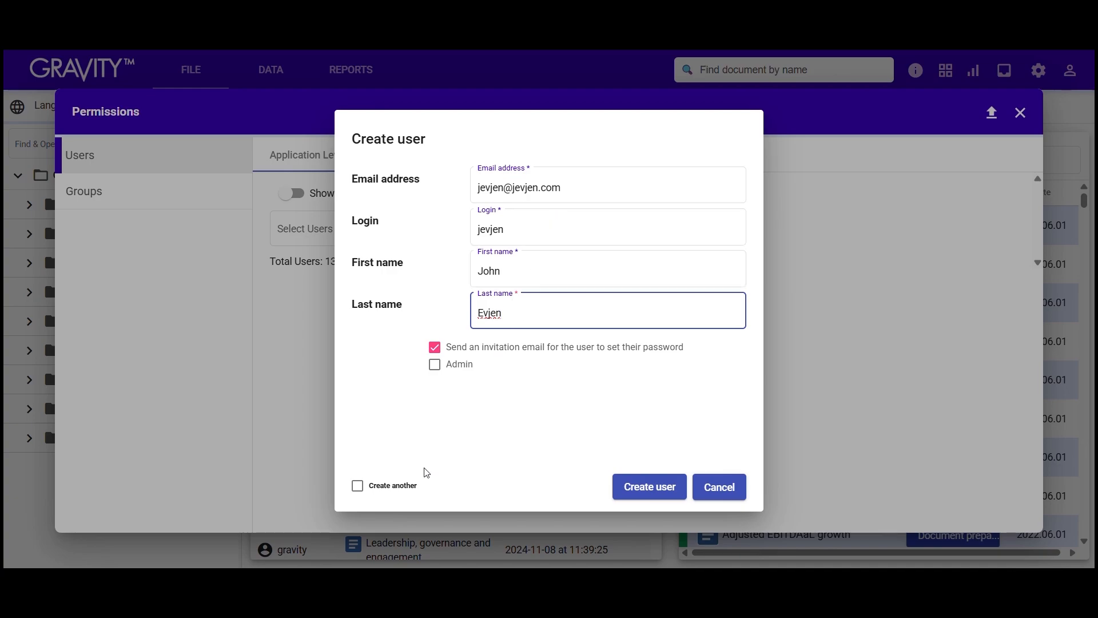
click(405, 489)
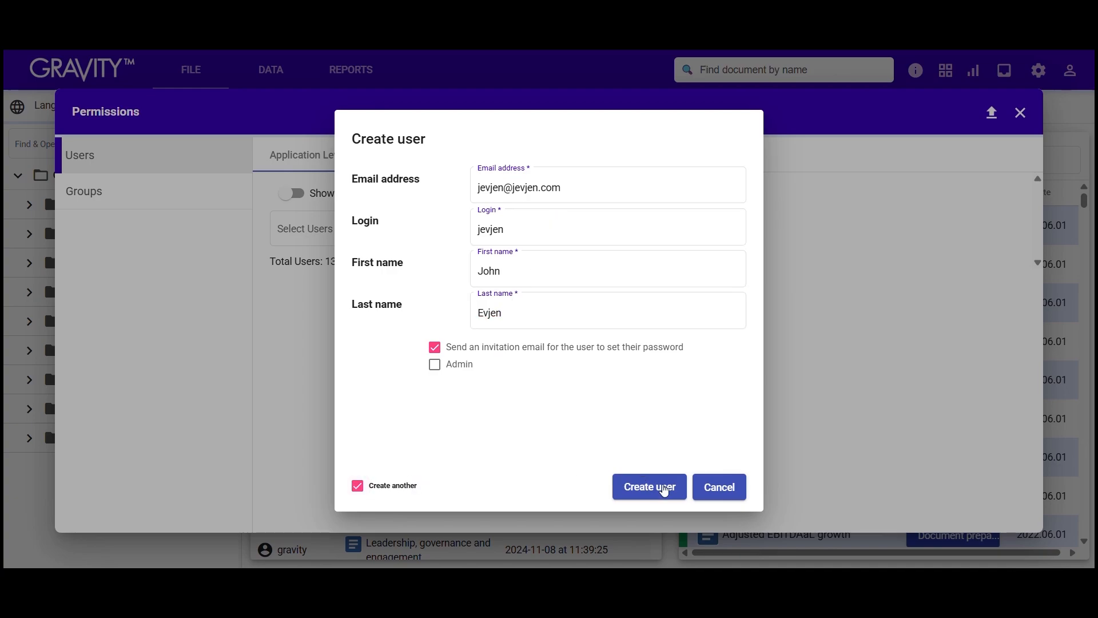
click(715, 485)
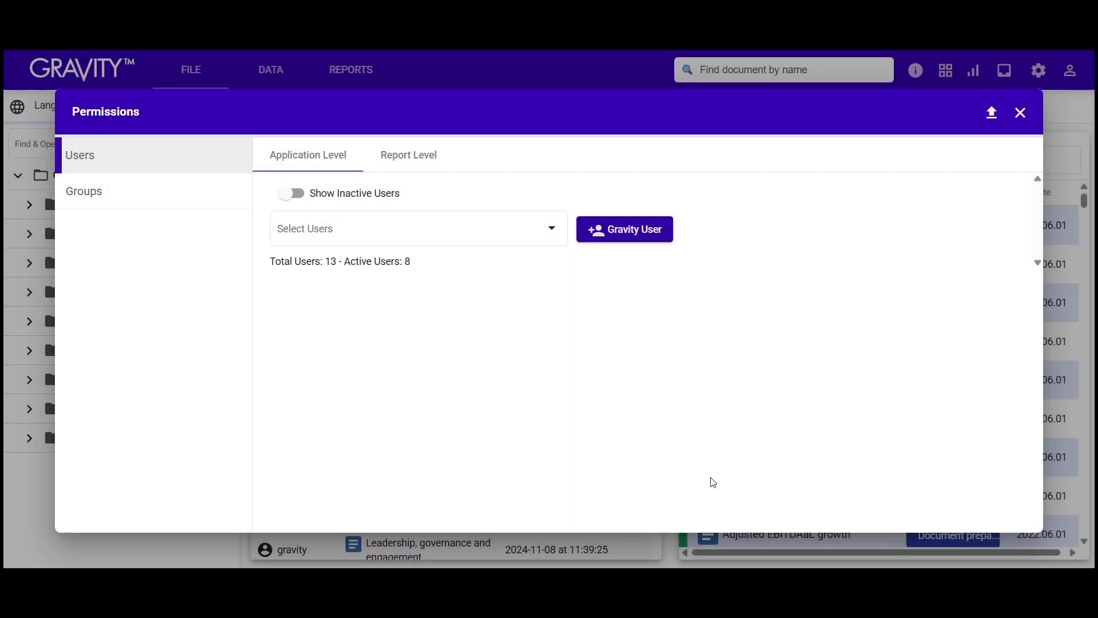
Step: Review the Department account's details, then switch to the Groups page
click(544, 232)
click(490, 270)
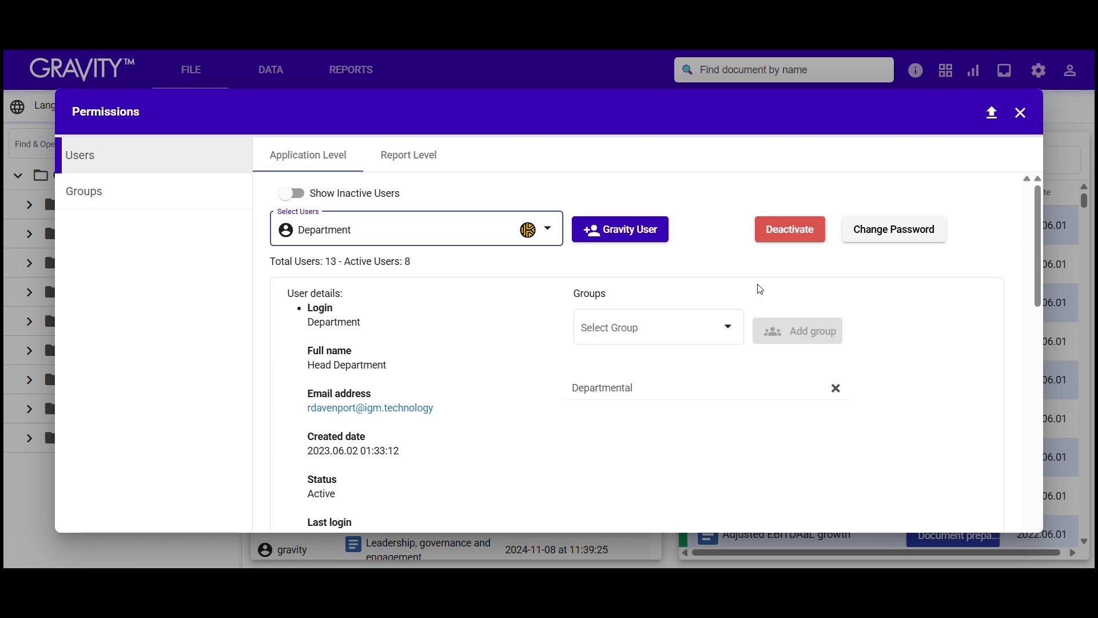
scroll(758, 287, down, 3)
scroll(758, 286, up, 3)
click(159, 204)
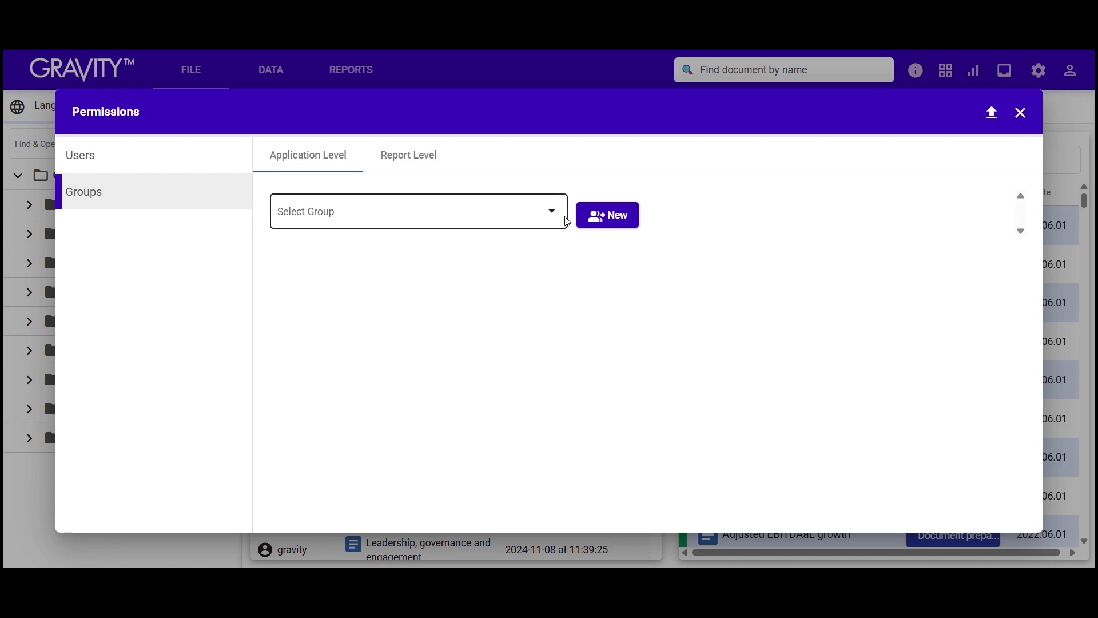
Step: Create a group named 'Library Project' with the comment 'Library Project'
click(601, 231)
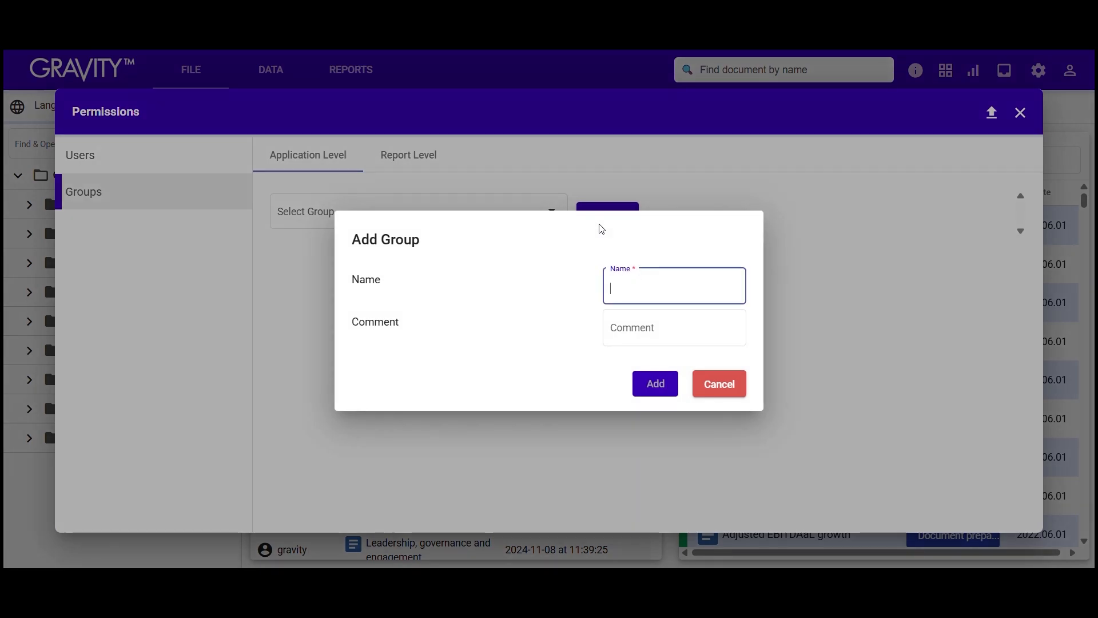
text(Library Project)
key(Tab)
text(Li)
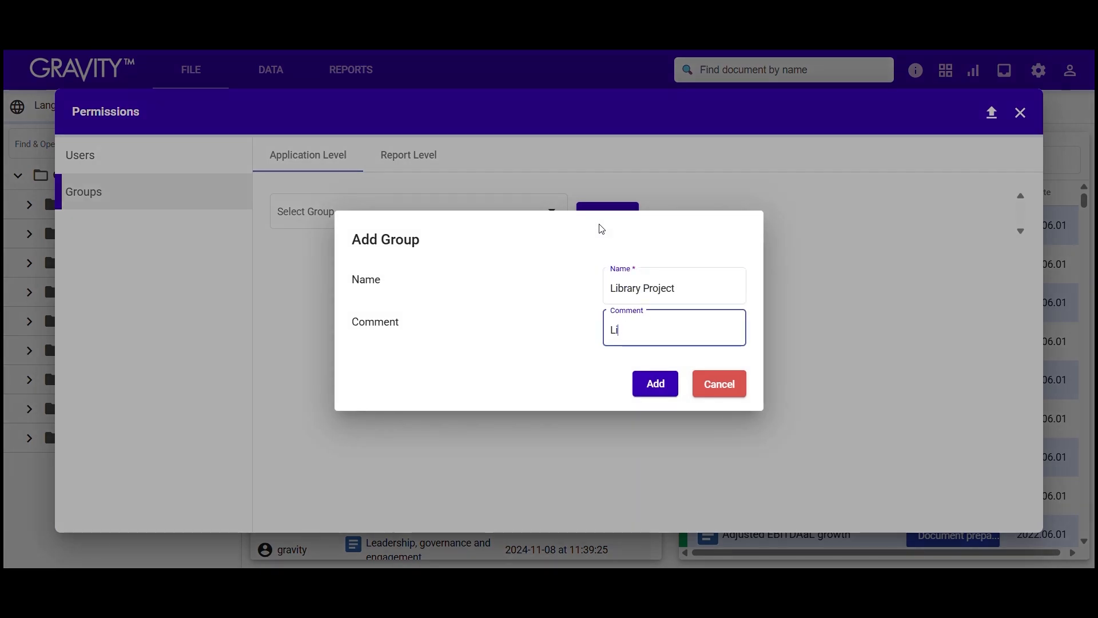
text(brary Project)
click(655, 390)
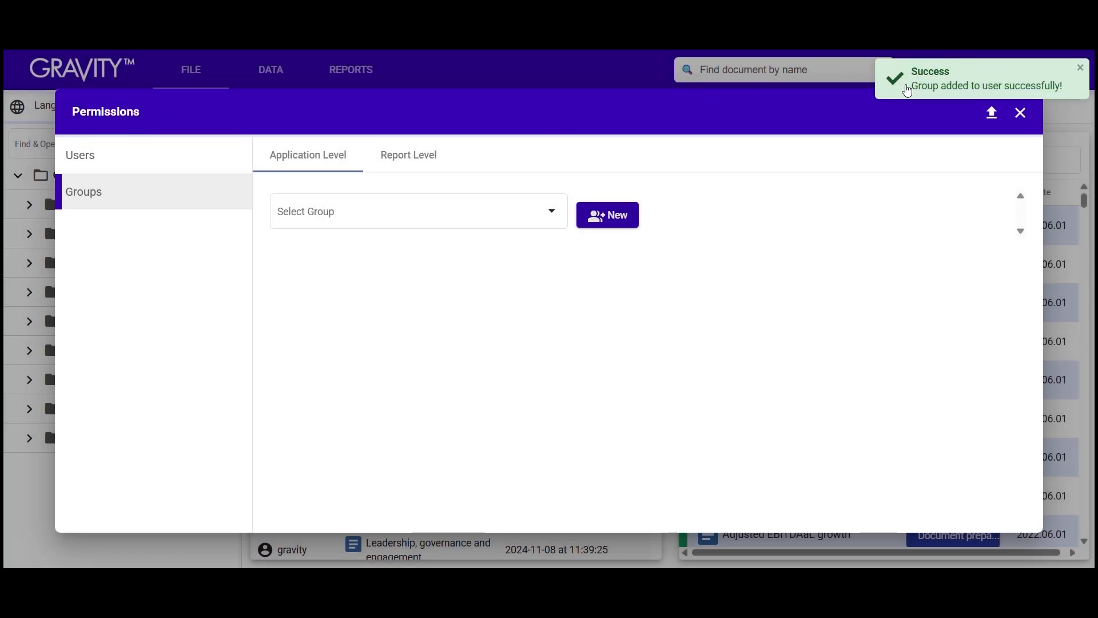
Step: Select Library Project in the group list to show its permissions and members
click(552, 212)
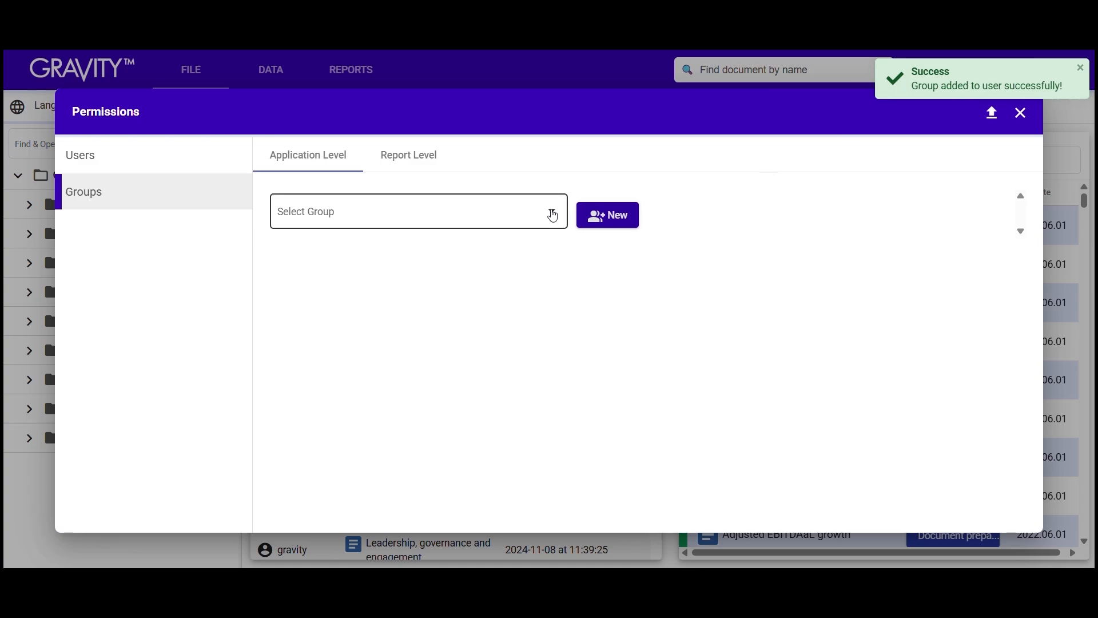
text(lib)
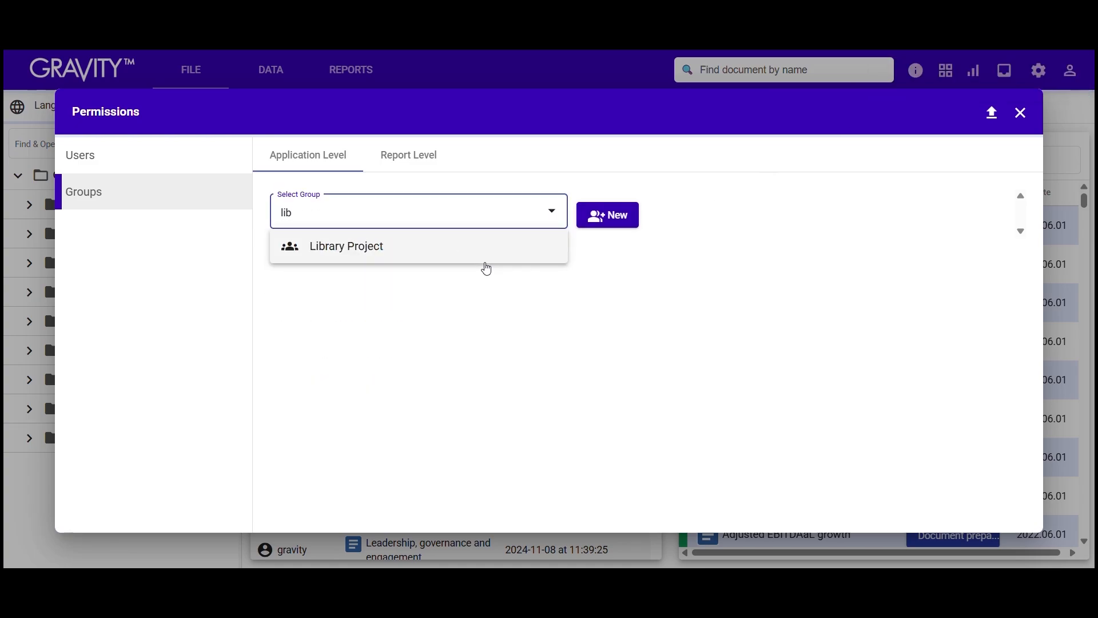
click(485, 257)
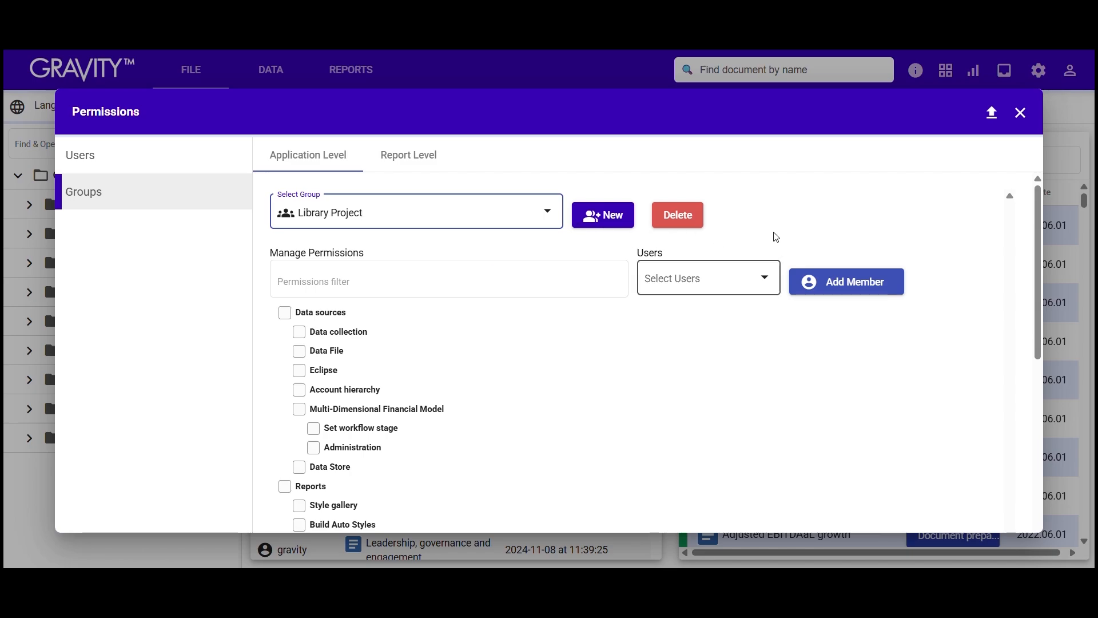
Step: Add igmsupport, Department and Departmenthead as members of Library Project
click(769, 291)
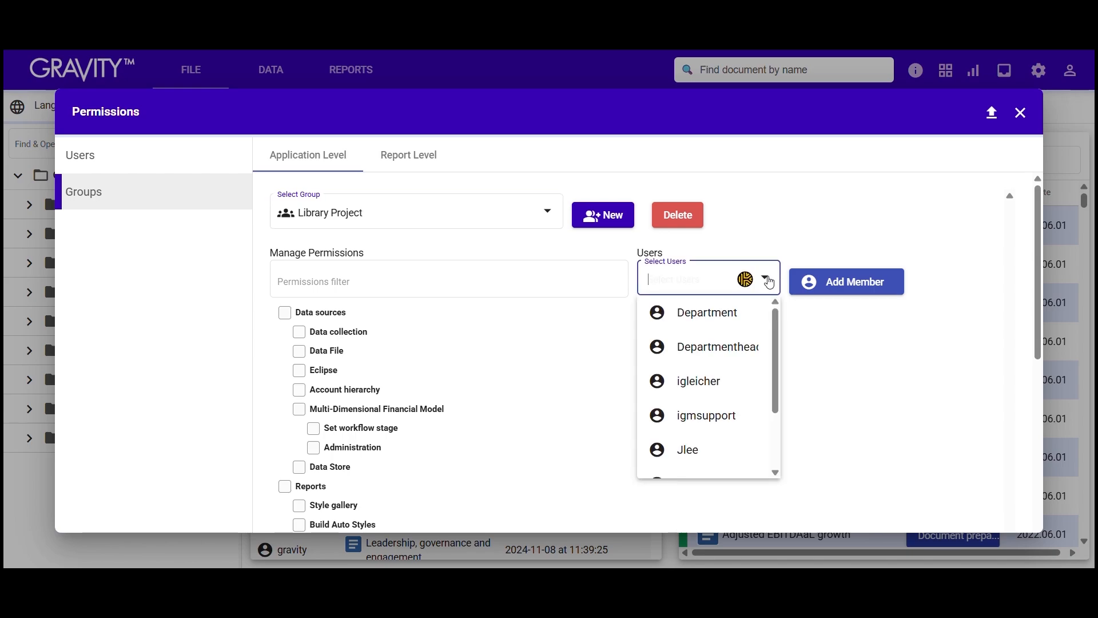
scroll(741, 366, down, 3)
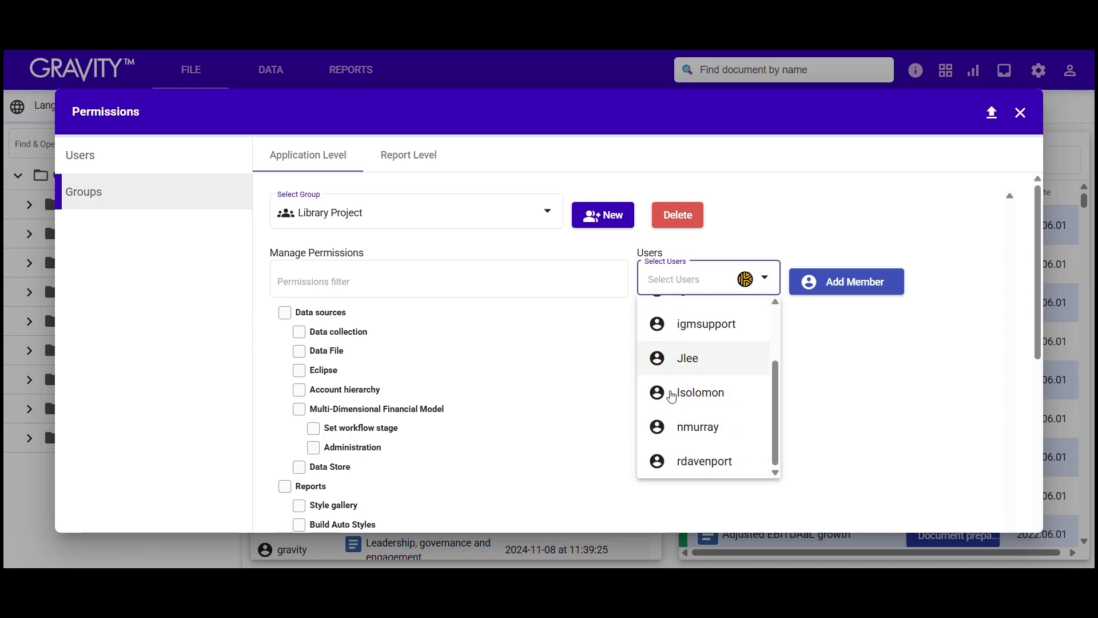
click(696, 330)
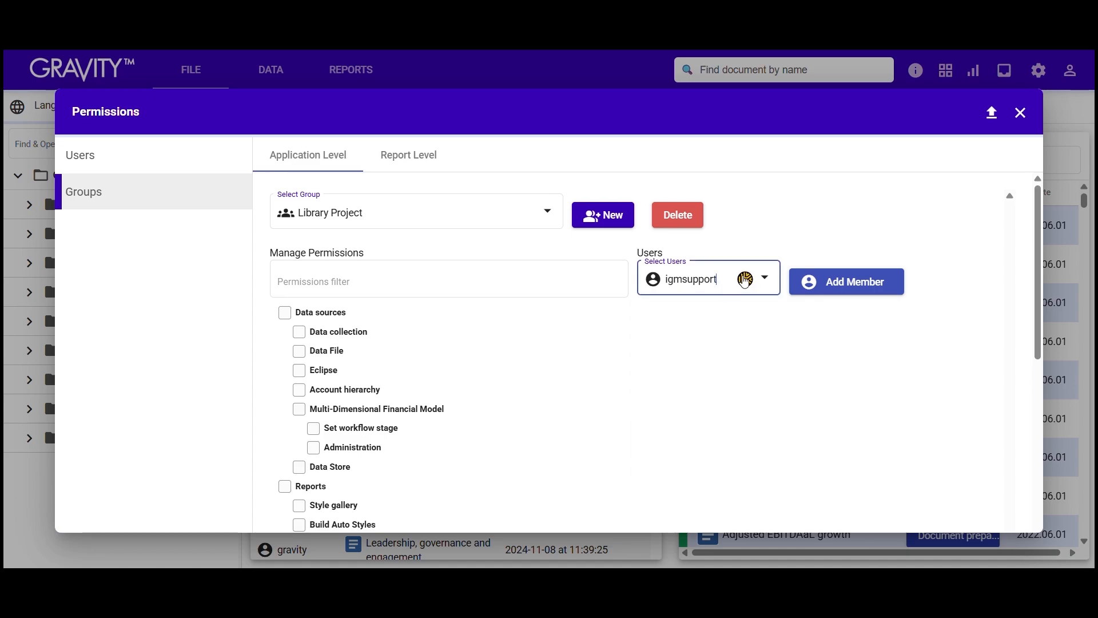
click(823, 280)
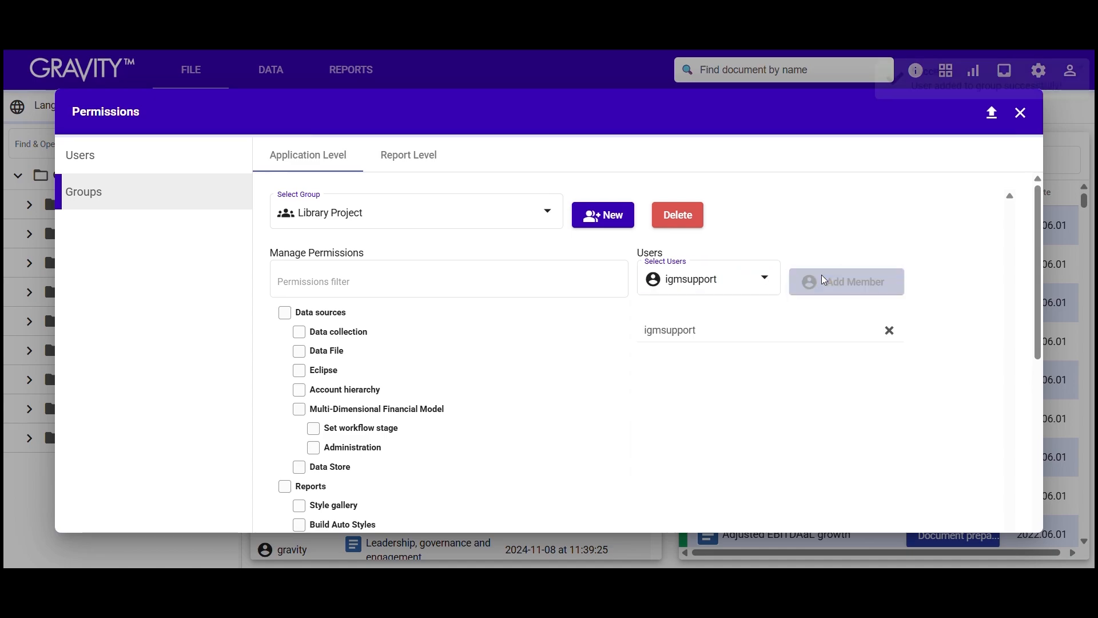
click(764, 278)
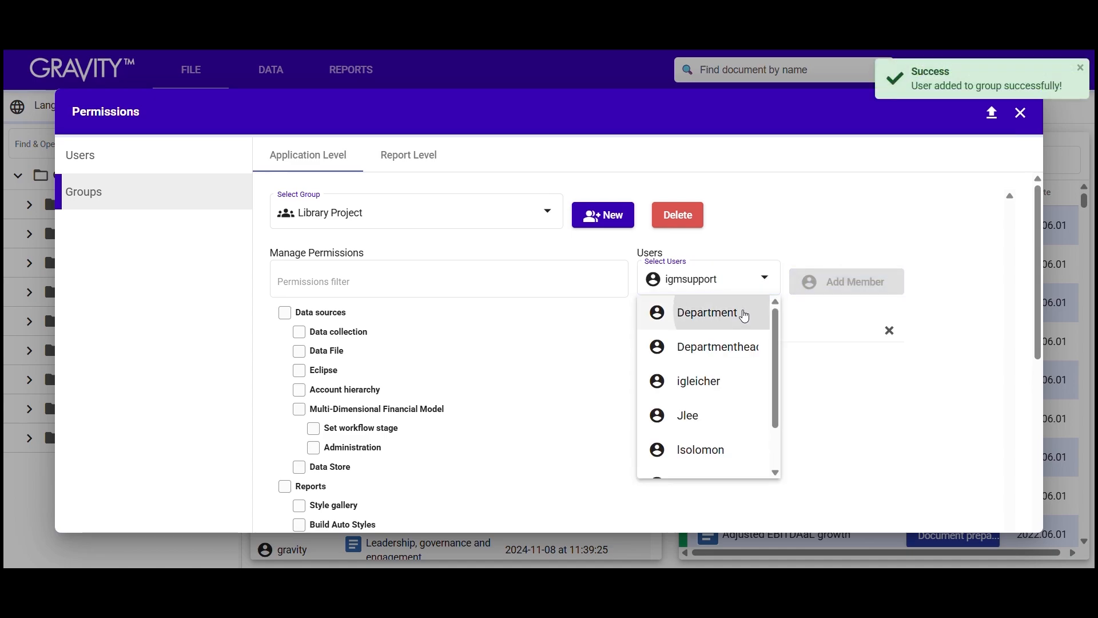
click(744, 313)
click(810, 286)
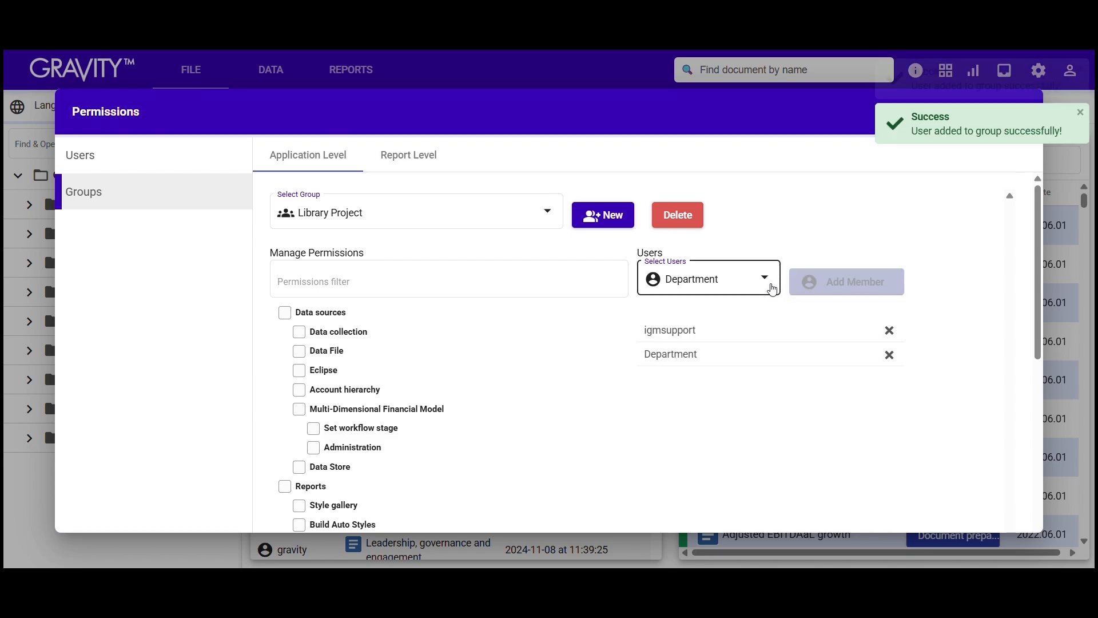
click(753, 278)
click(728, 330)
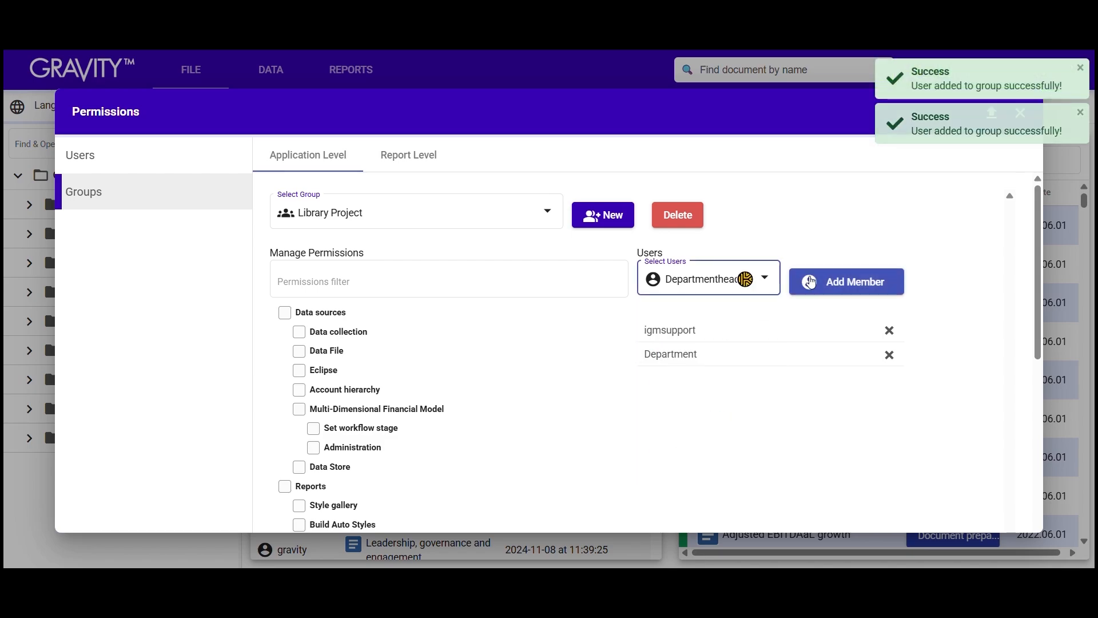
click(811, 284)
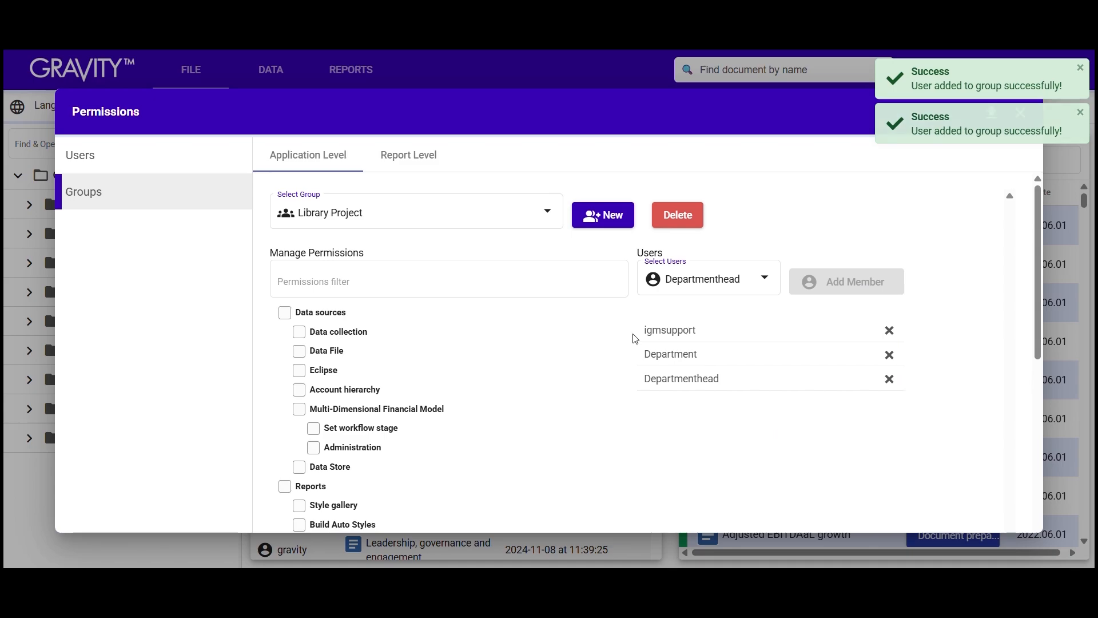
Step: Remove igmsupport from the group, leaving Department and Departmenthead
click(673, 276)
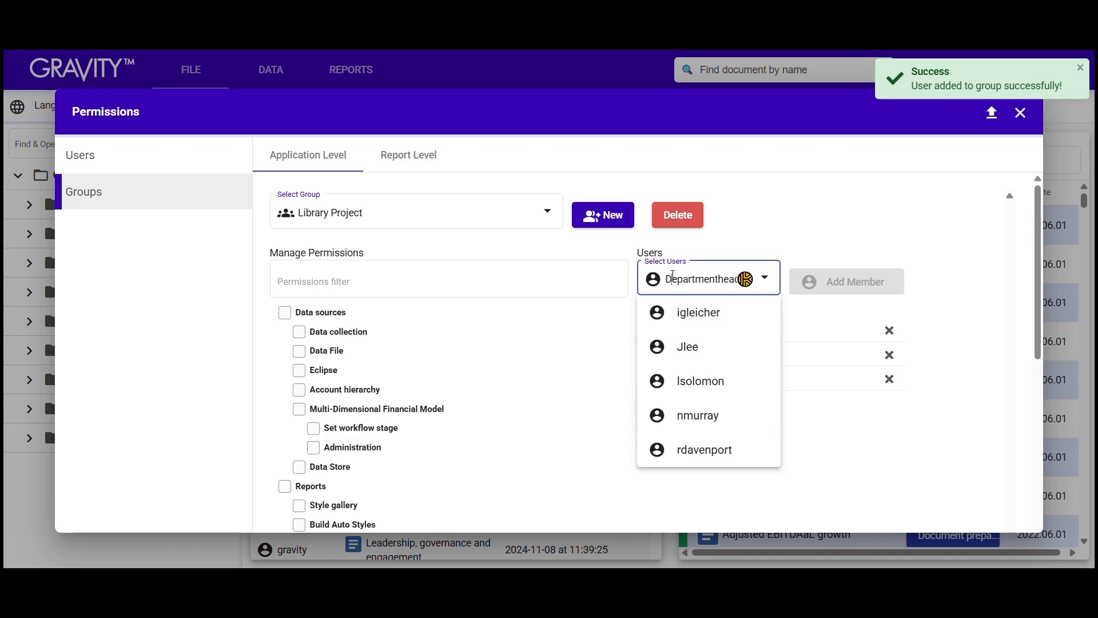
click(914, 318)
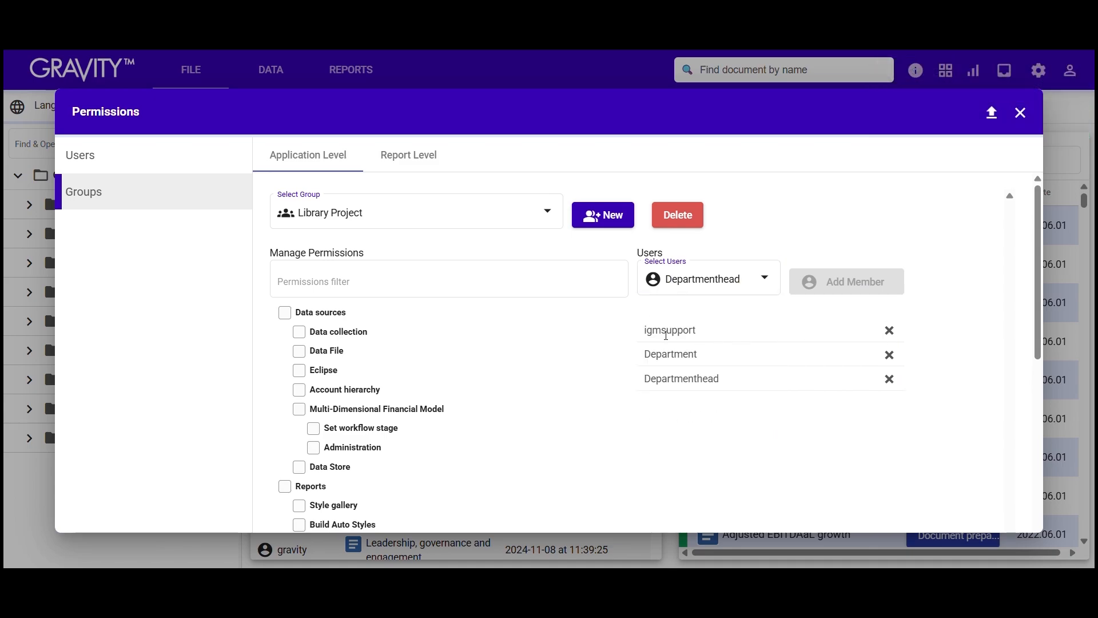
click(889, 332)
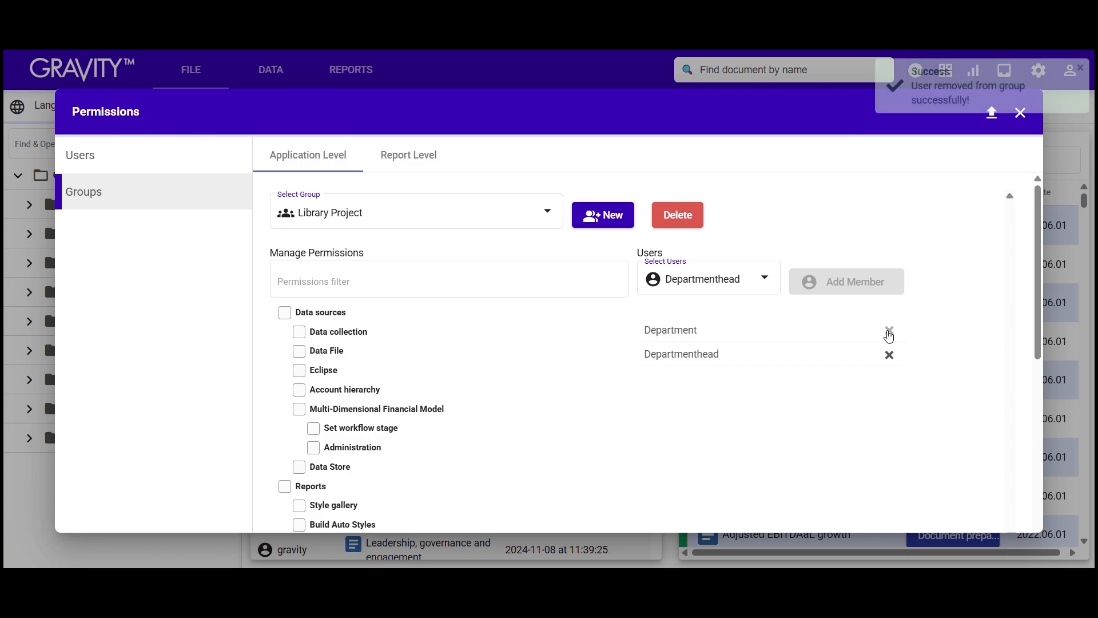
click(765, 285)
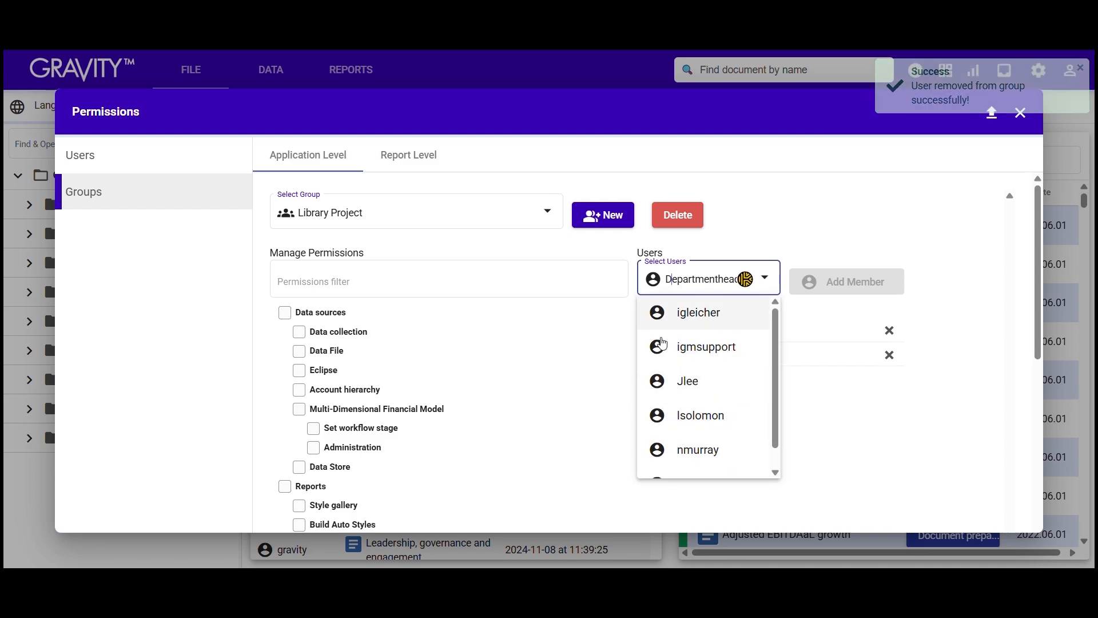
click(858, 206)
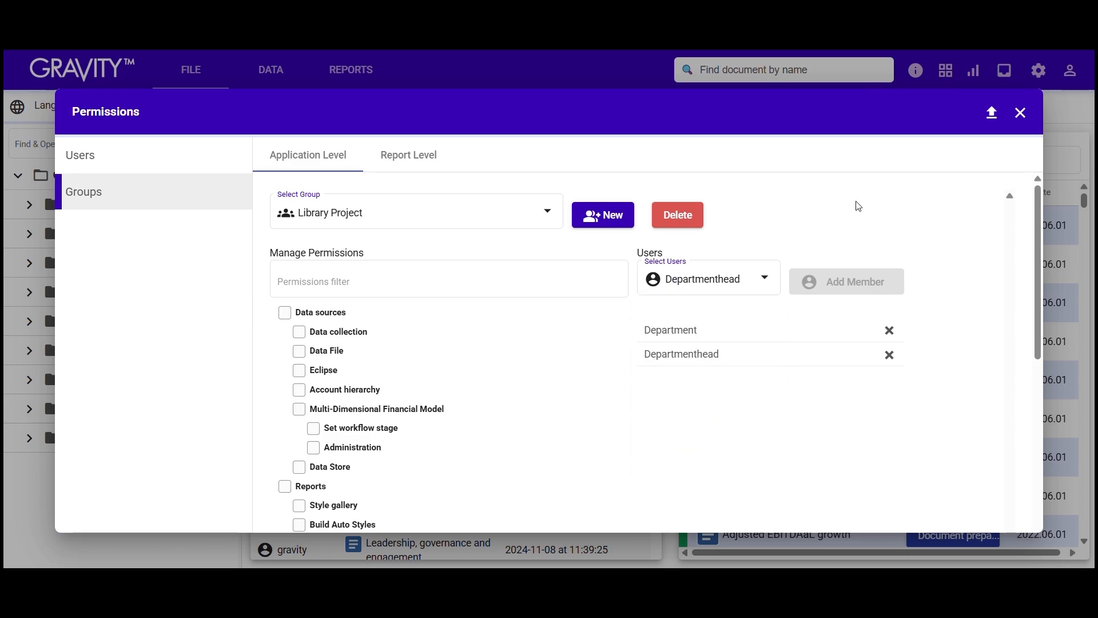
Step: Switch the Permissions window back to the Application Level Users page
click(151, 167)
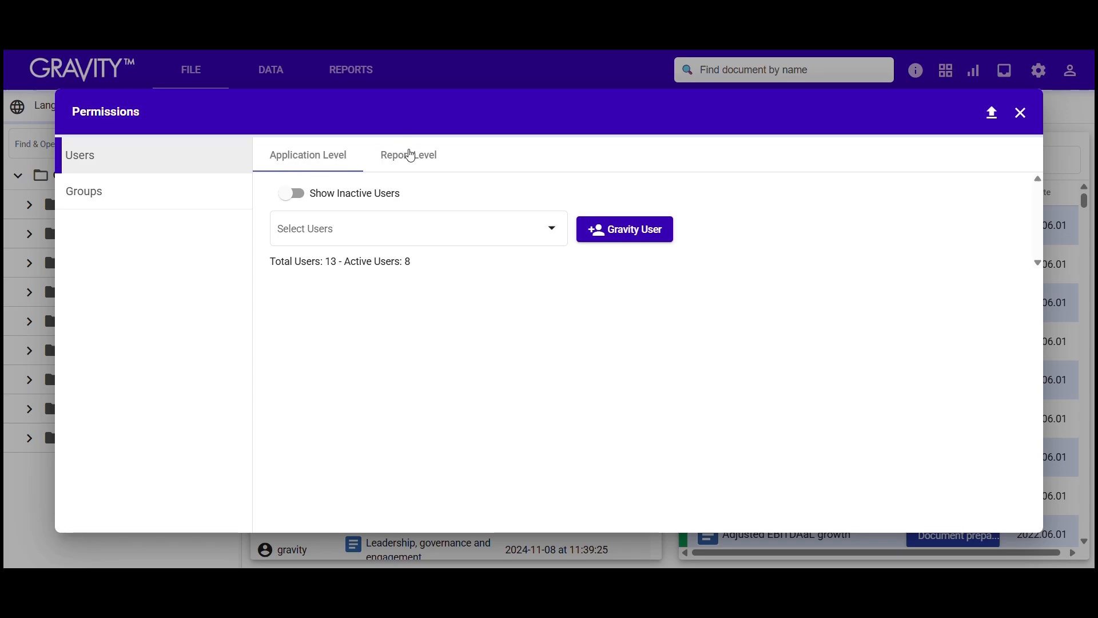
Step: Select an Admin-group user and look through their details and application permissions
click(343, 229)
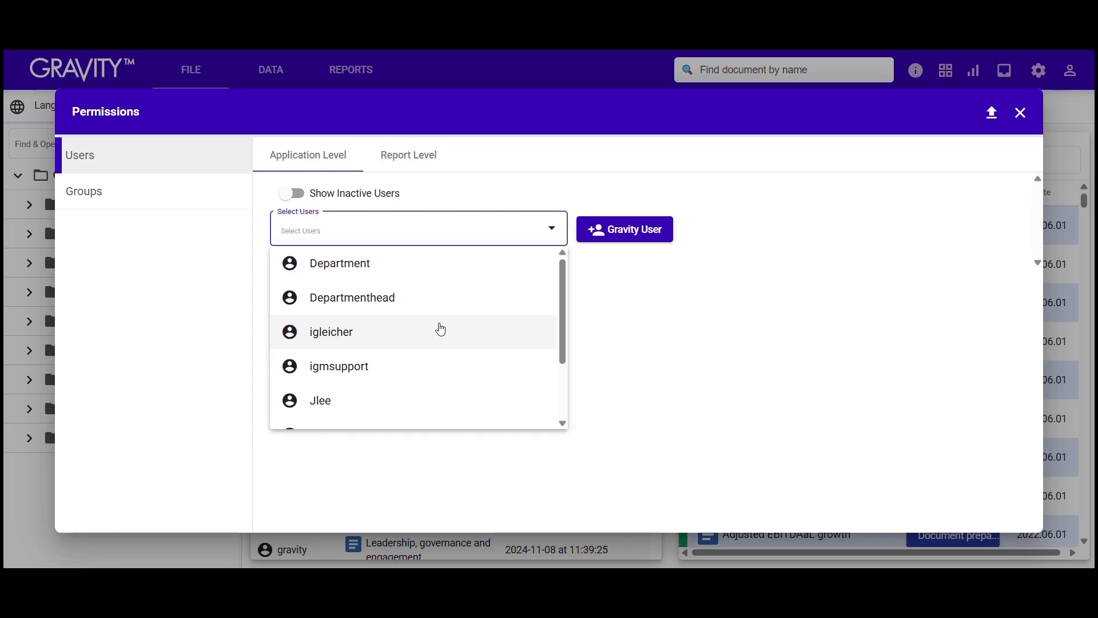
click(439, 326)
scroll(465, 302, down, 10)
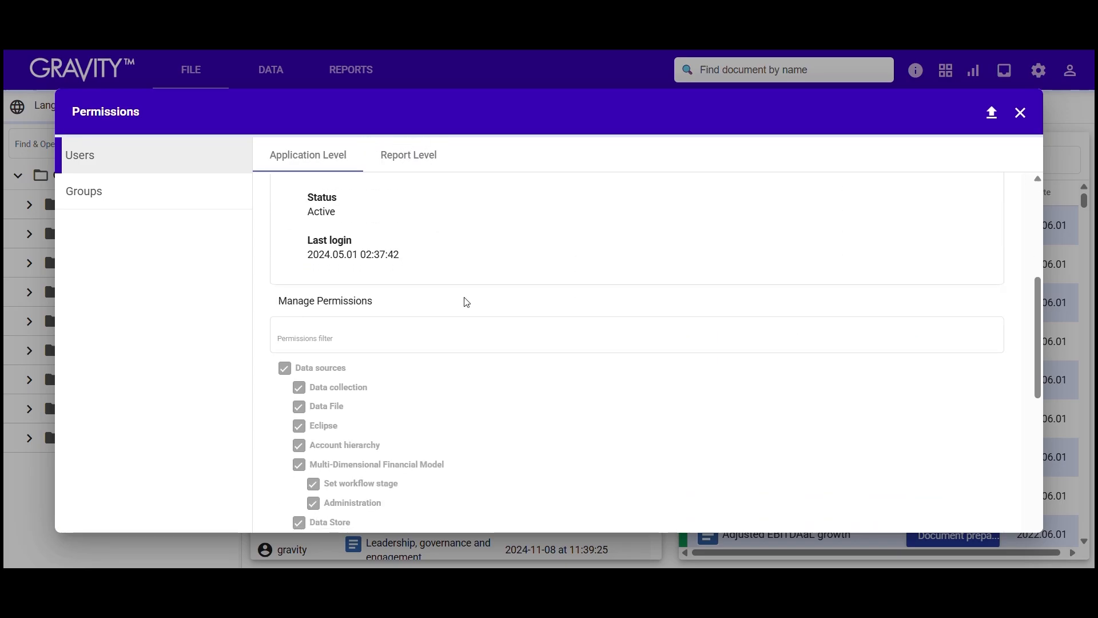
scroll(467, 302, down, 4)
scroll(353, 419, up, 7)
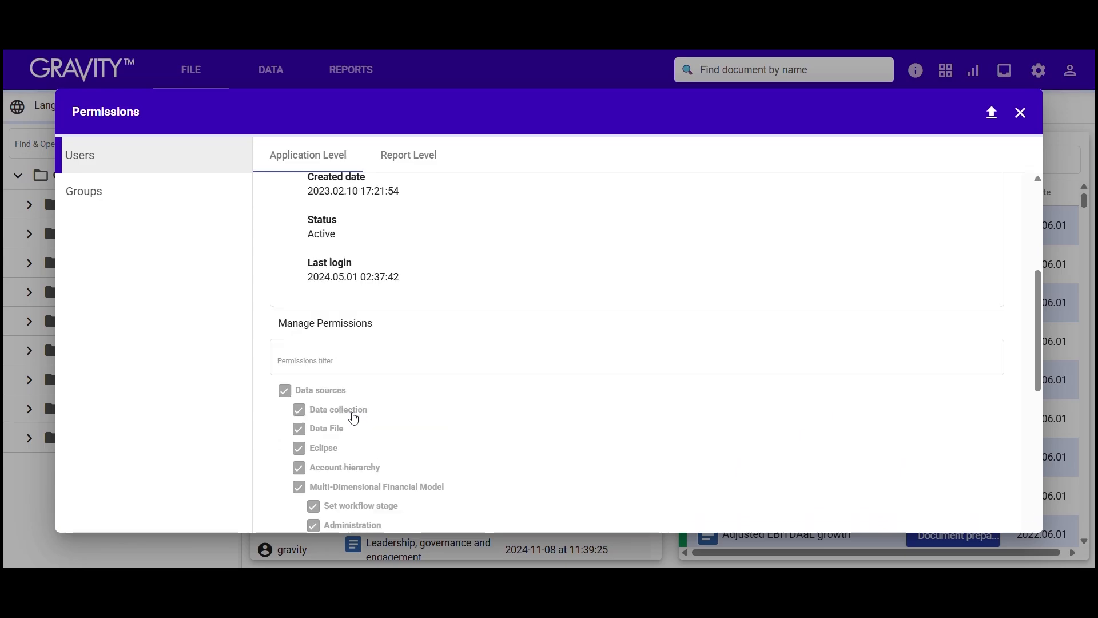
scroll(353, 418, up, 5)
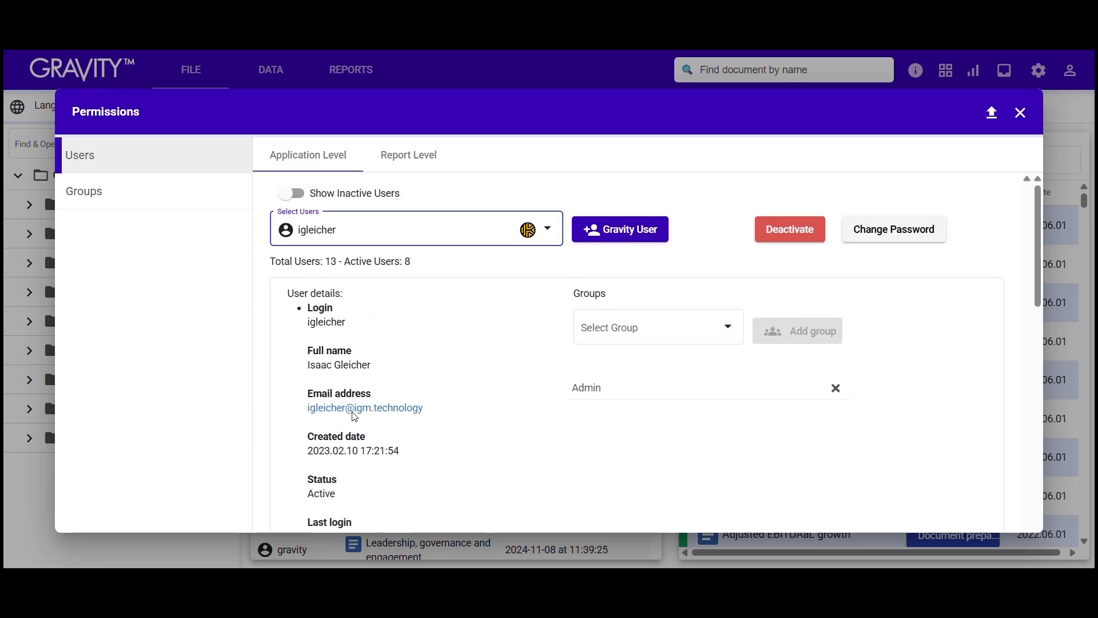
scroll(396, 339, down, 12)
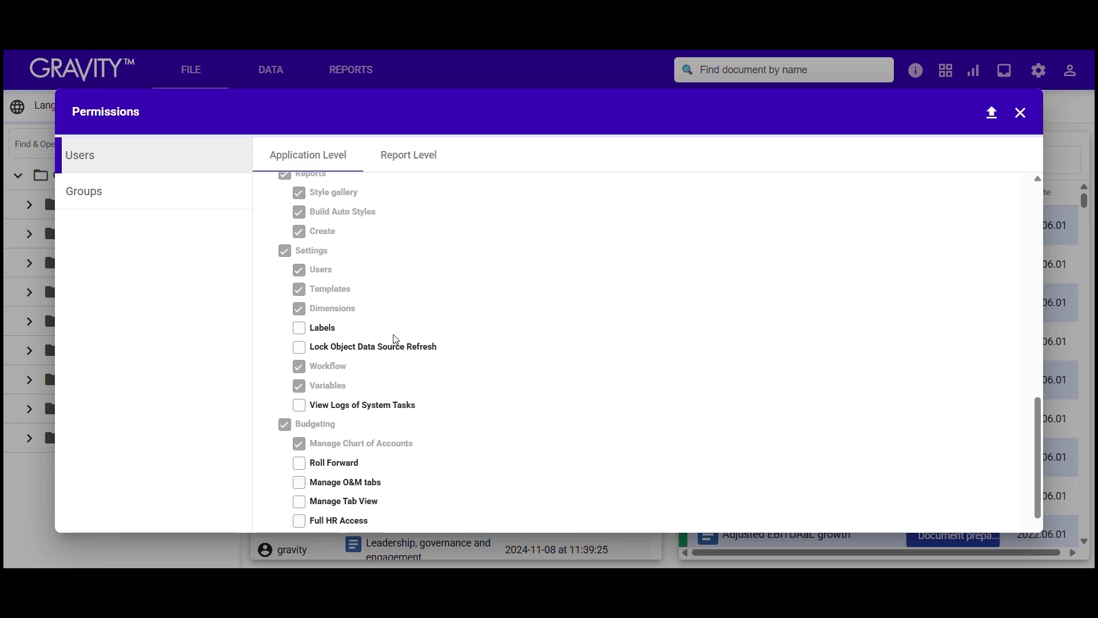
scroll(406, 286, up, 12)
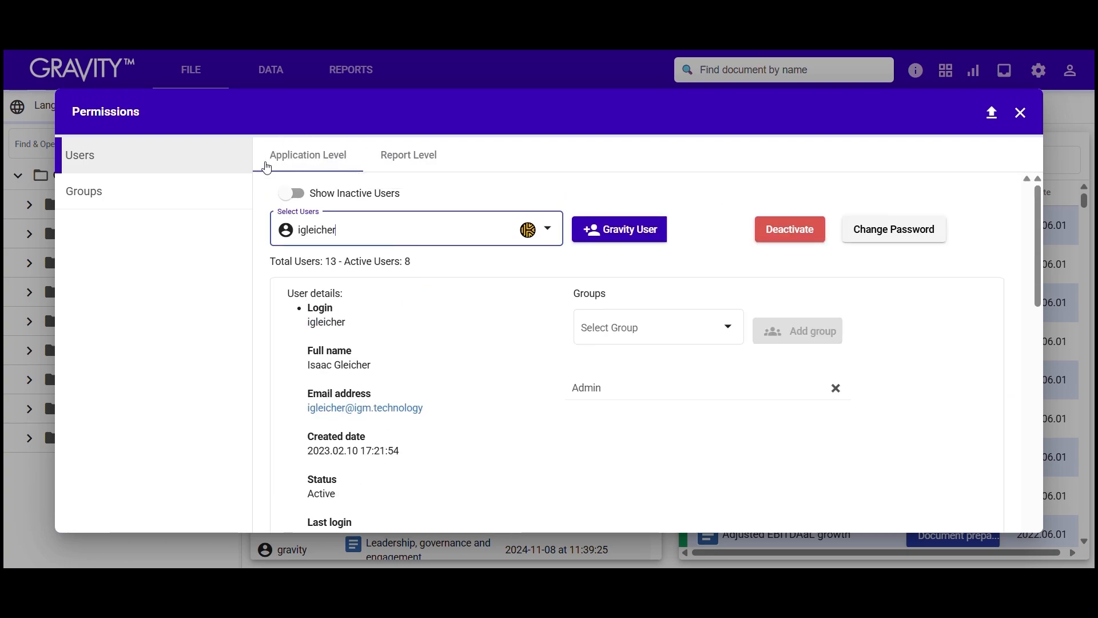
Step: Show igmsupport's report-level permissions for the Budgeting report
click(396, 162)
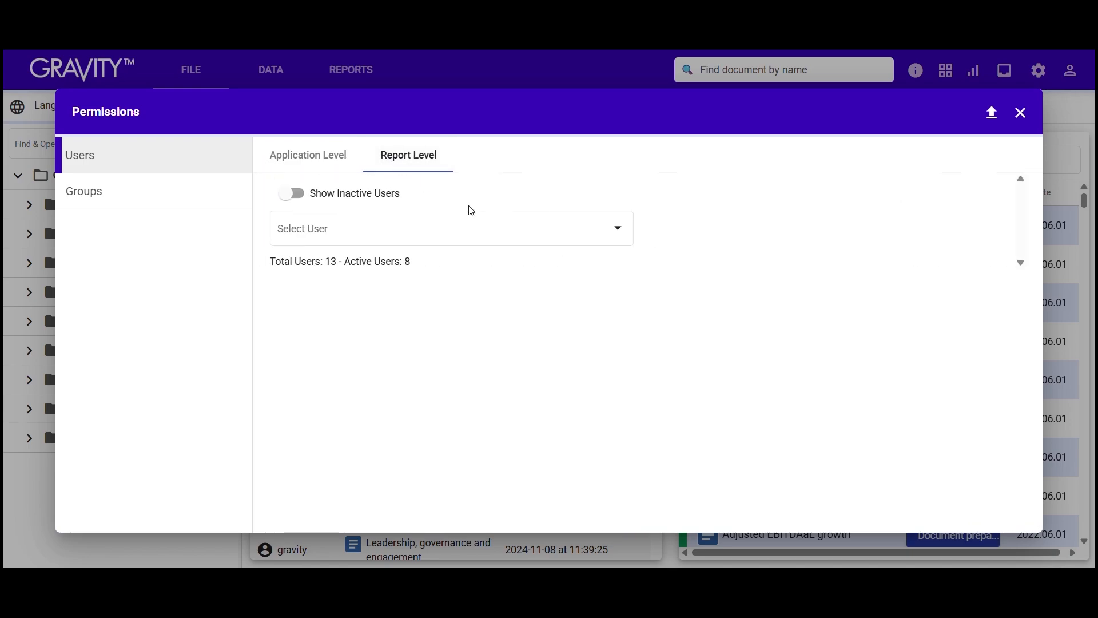
click(625, 242)
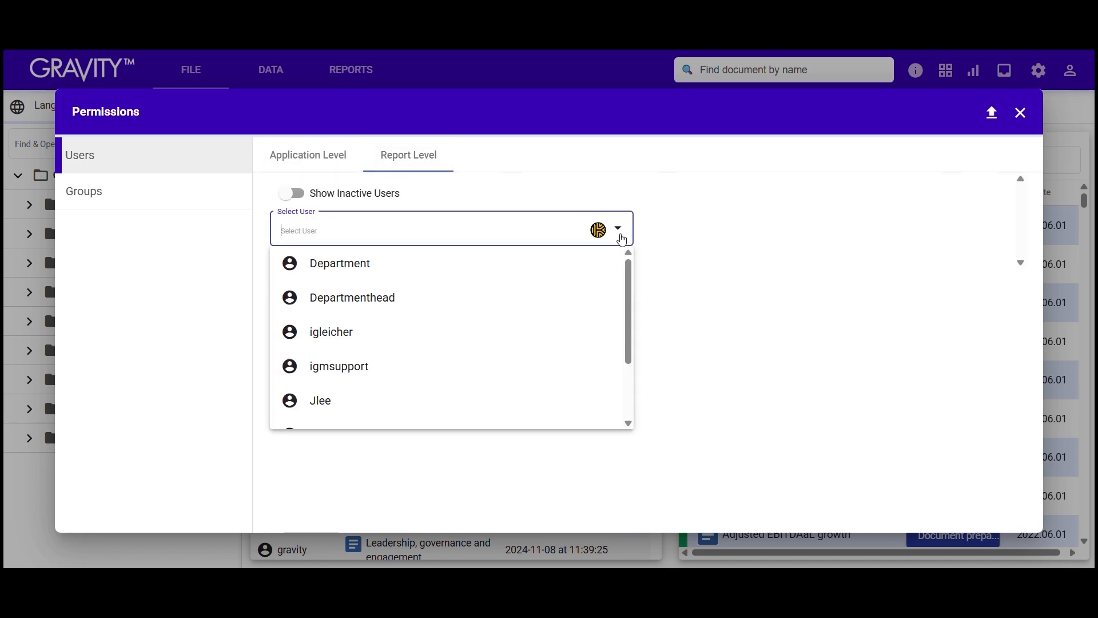
click(487, 366)
click(1000, 234)
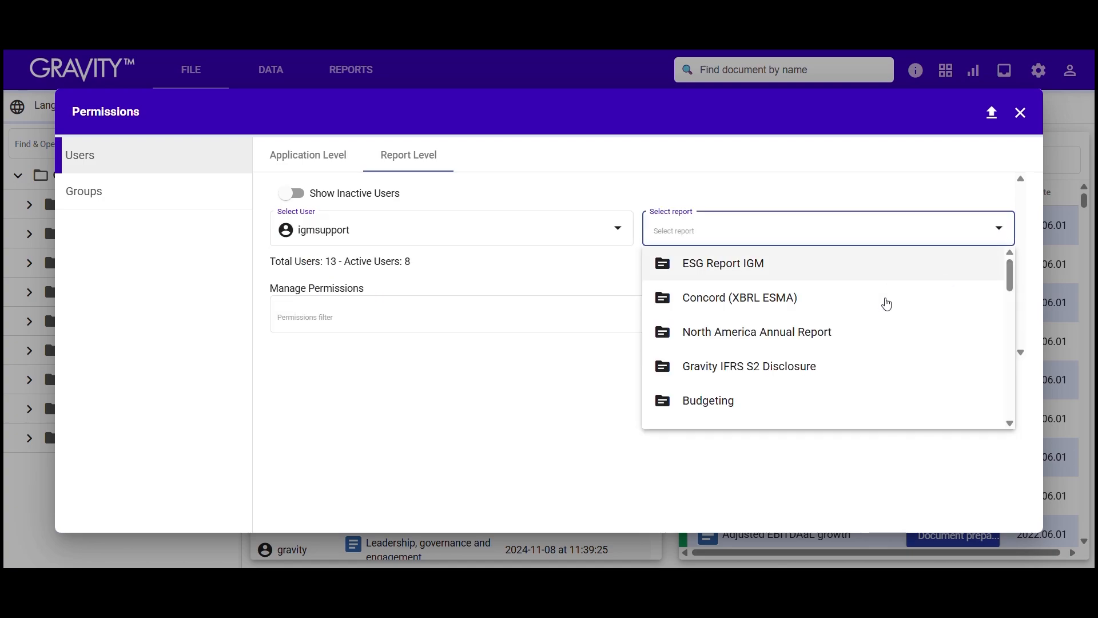
click(835, 393)
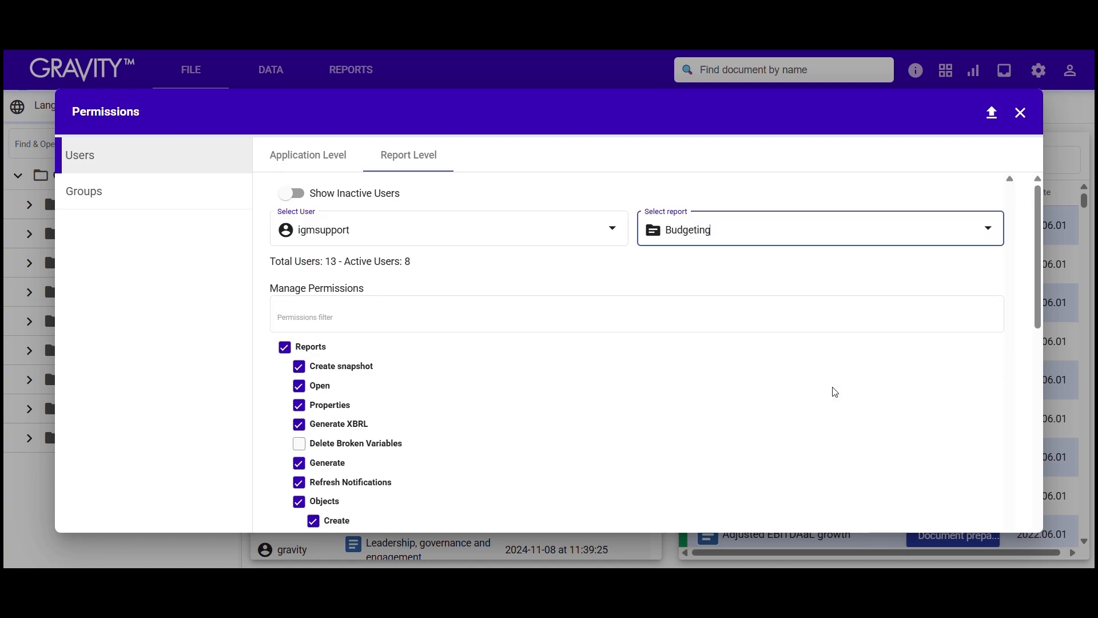
Step: Compare permissions on North America Annual Report and Concord (XBRL ESMA), then return to Budgeting
click(985, 232)
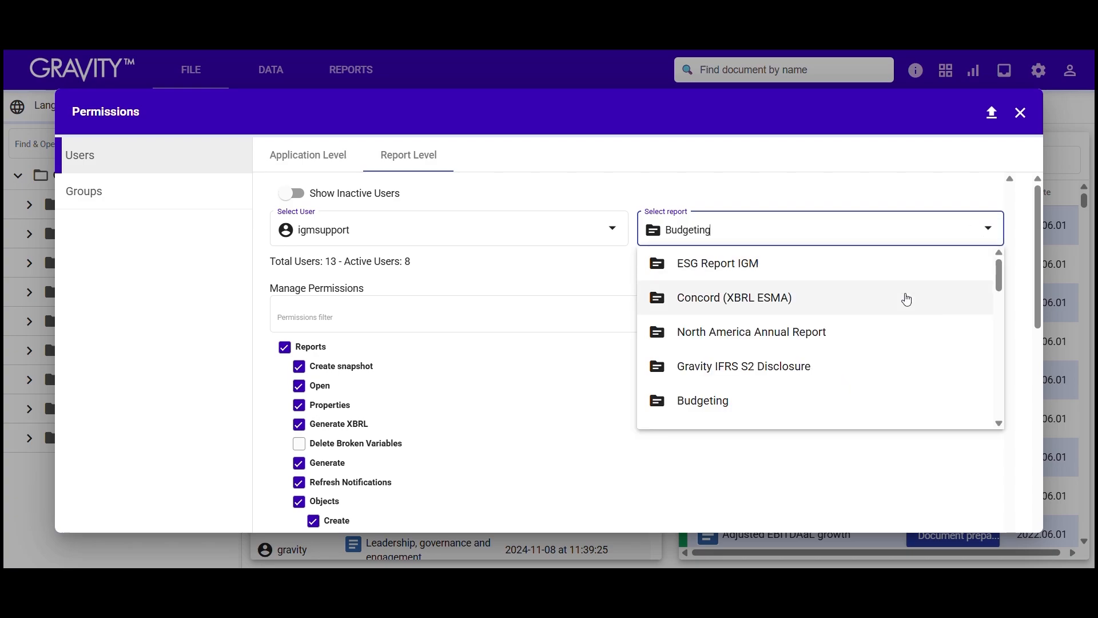
click(855, 335)
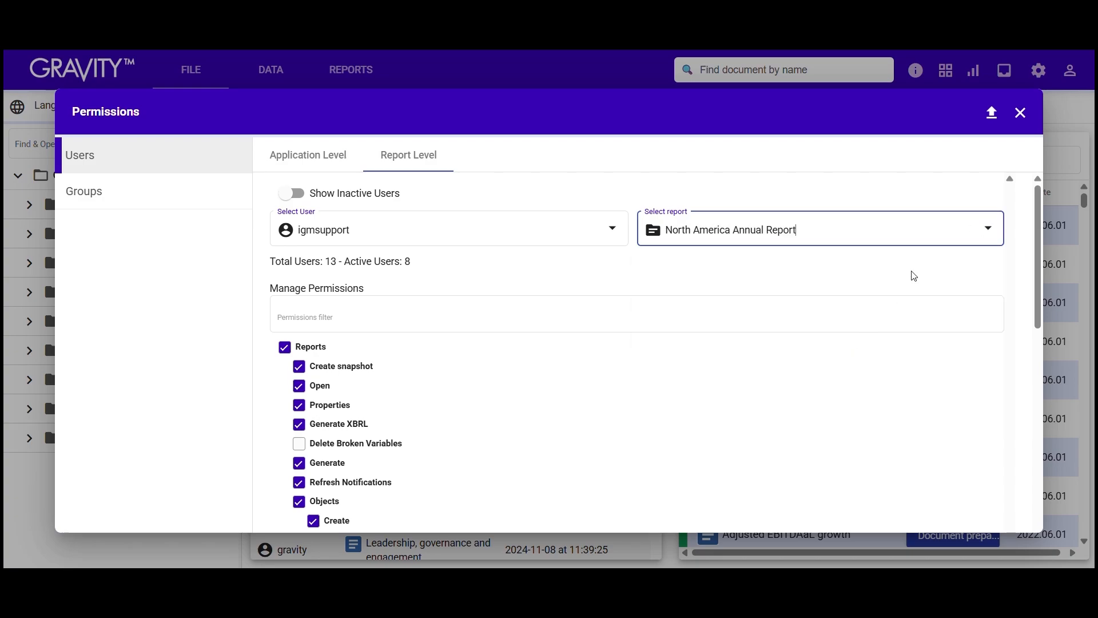
click(988, 228)
click(883, 289)
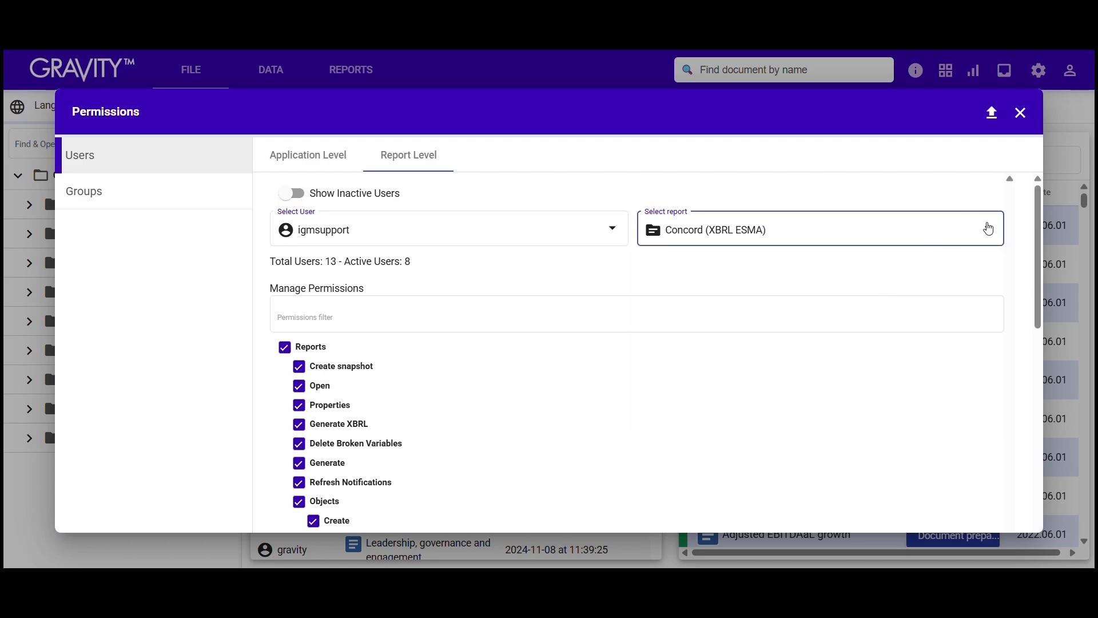
click(988, 229)
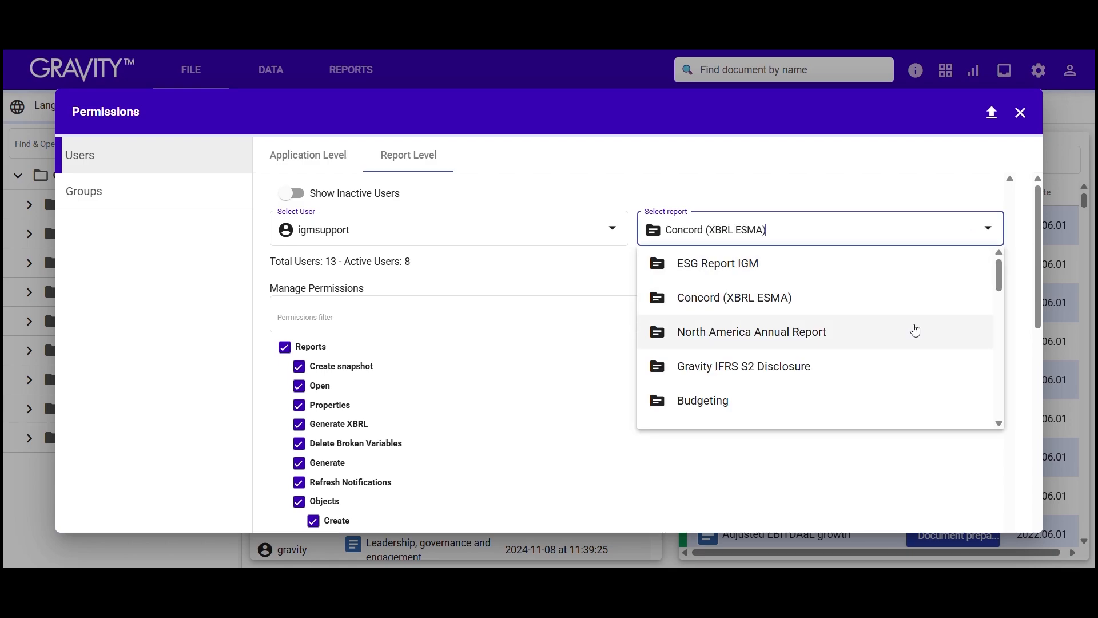
click(885, 392)
Step: Toggle Delete Broken Variables, Generate XBRL and Objects permissions for the support user on Budgeting
scroll(572, 329, down, 2)
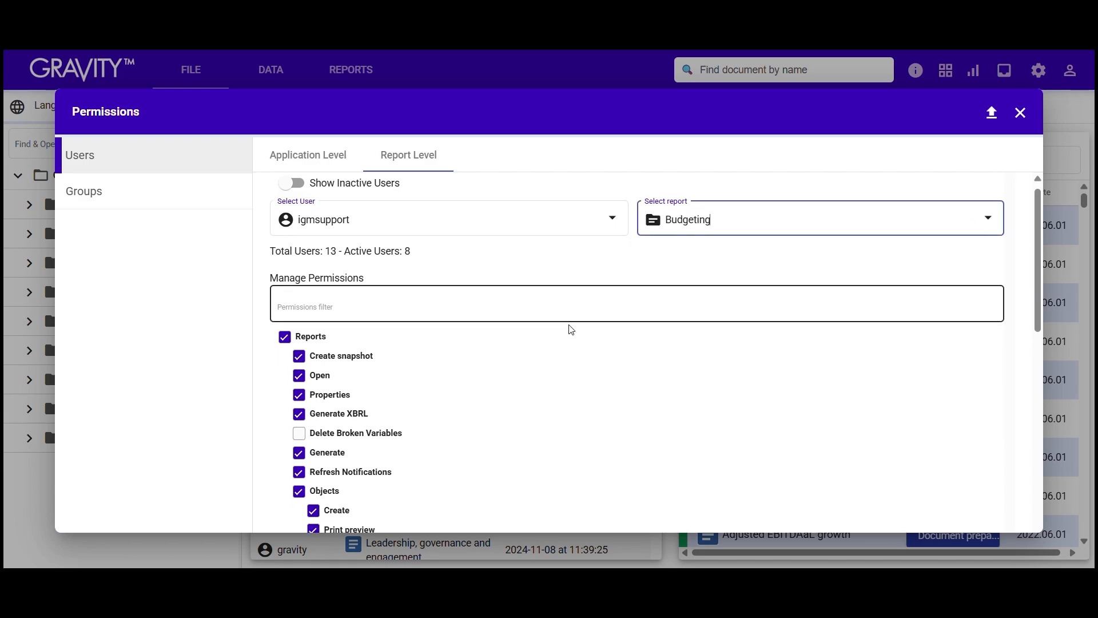
scroll(571, 330, down, 7)
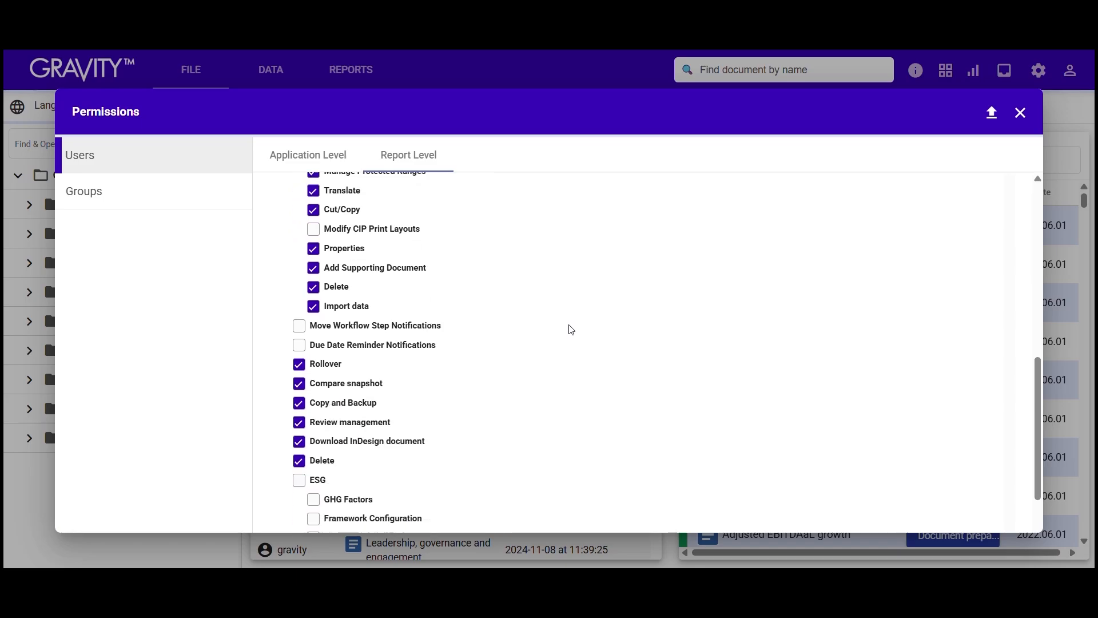
scroll(571, 330, up, 9)
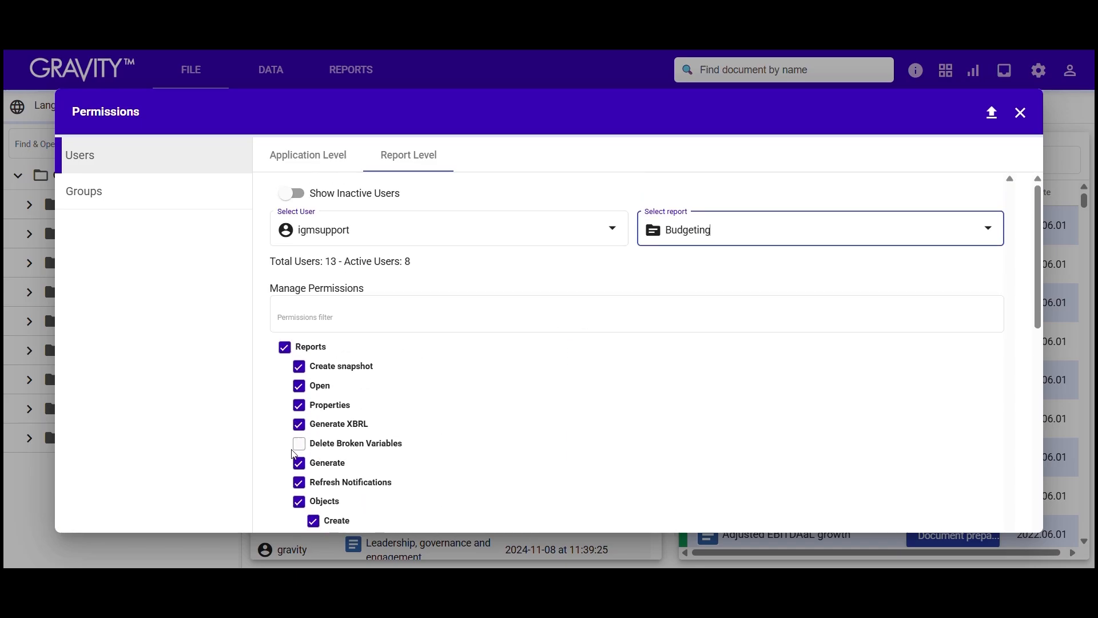
click(299, 445)
click(300, 426)
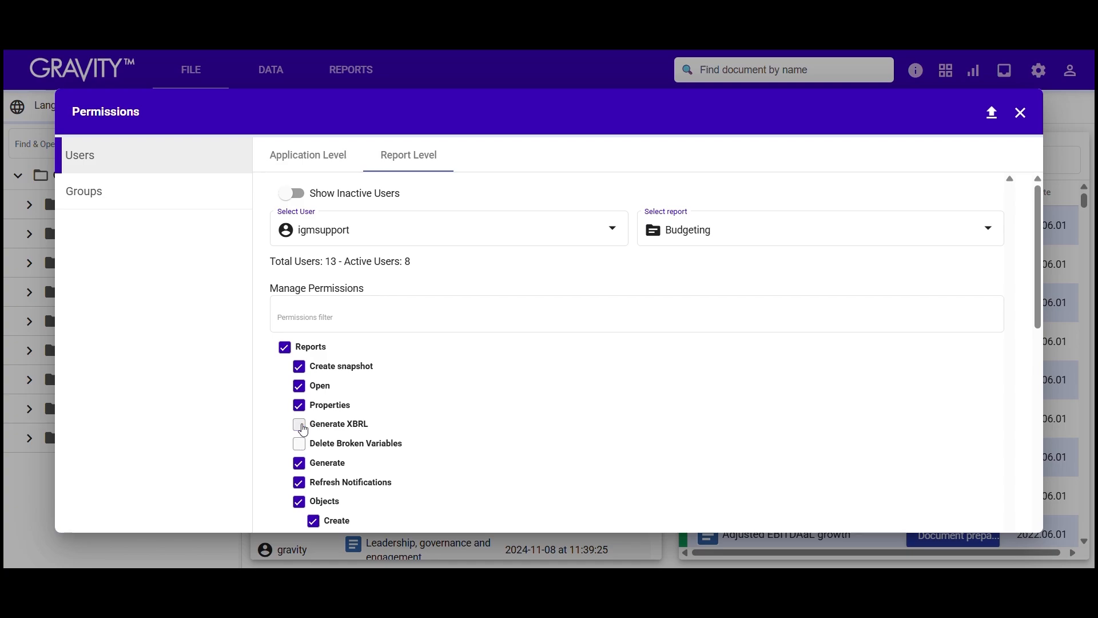
scroll(323, 416, down, 4)
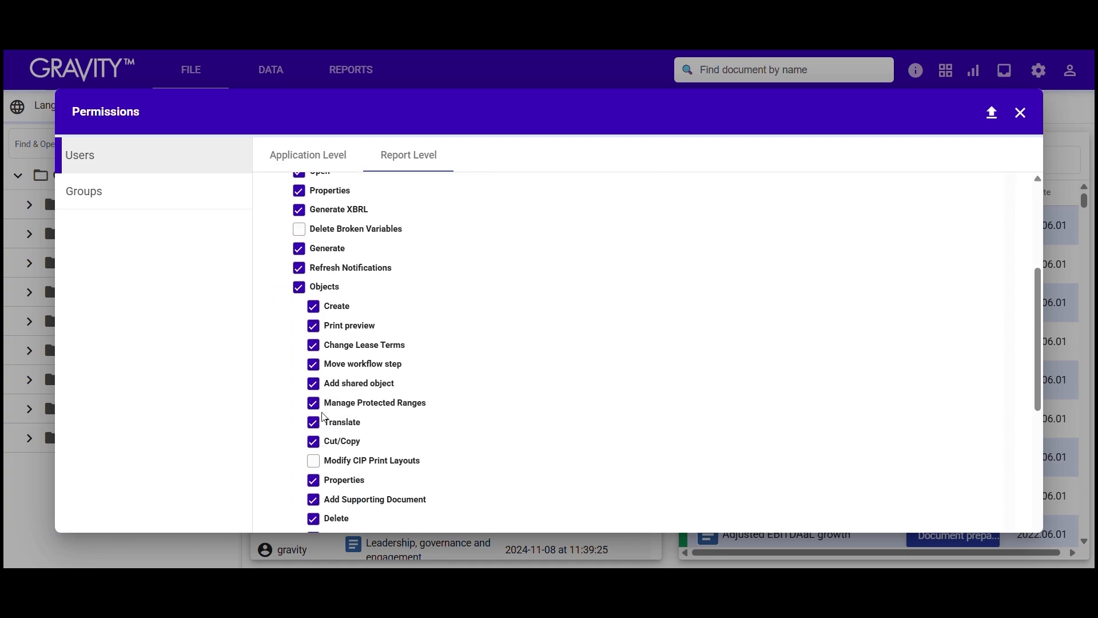
click(300, 288)
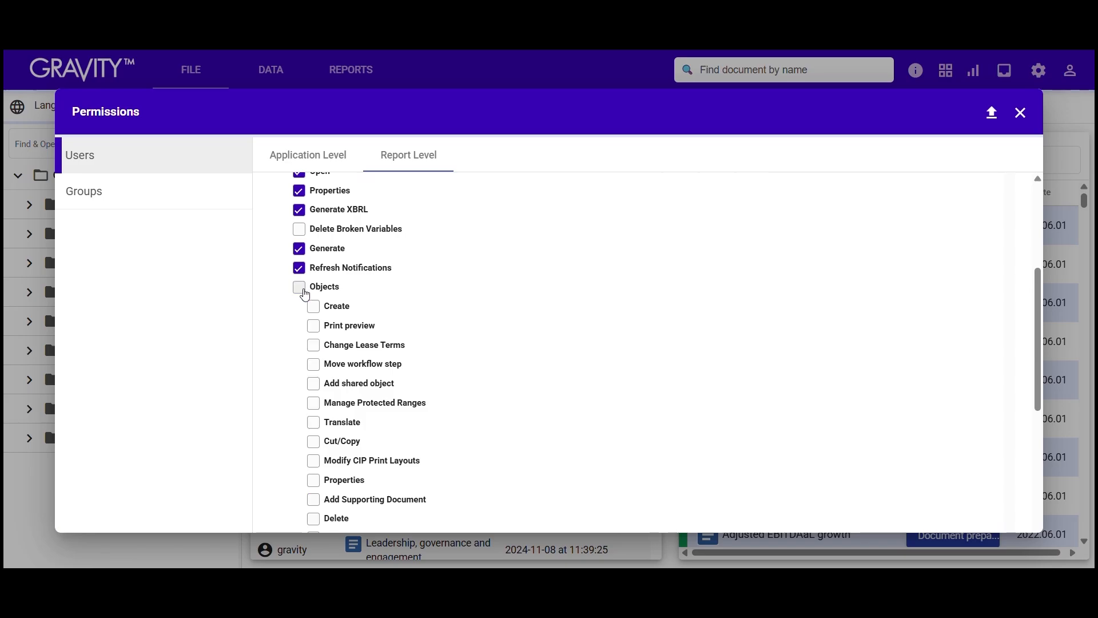
click(299, 288)
Step: Clear and re-tick Reports to grant every Budgeting permission, then go to Groups
scroll(305, 293, up, 4)
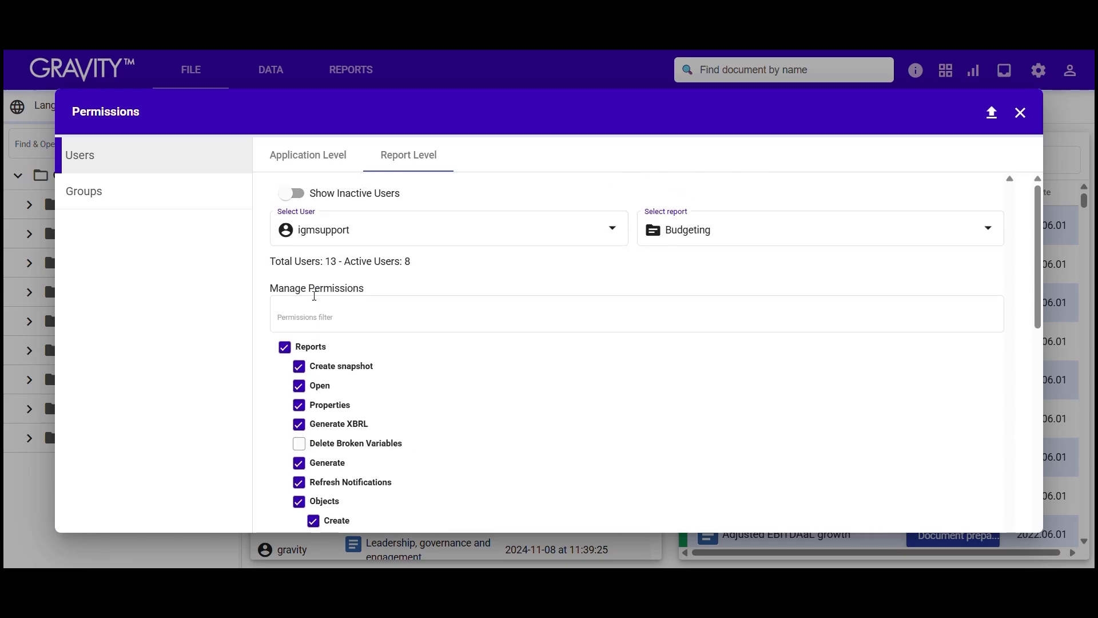
click(291, 349)
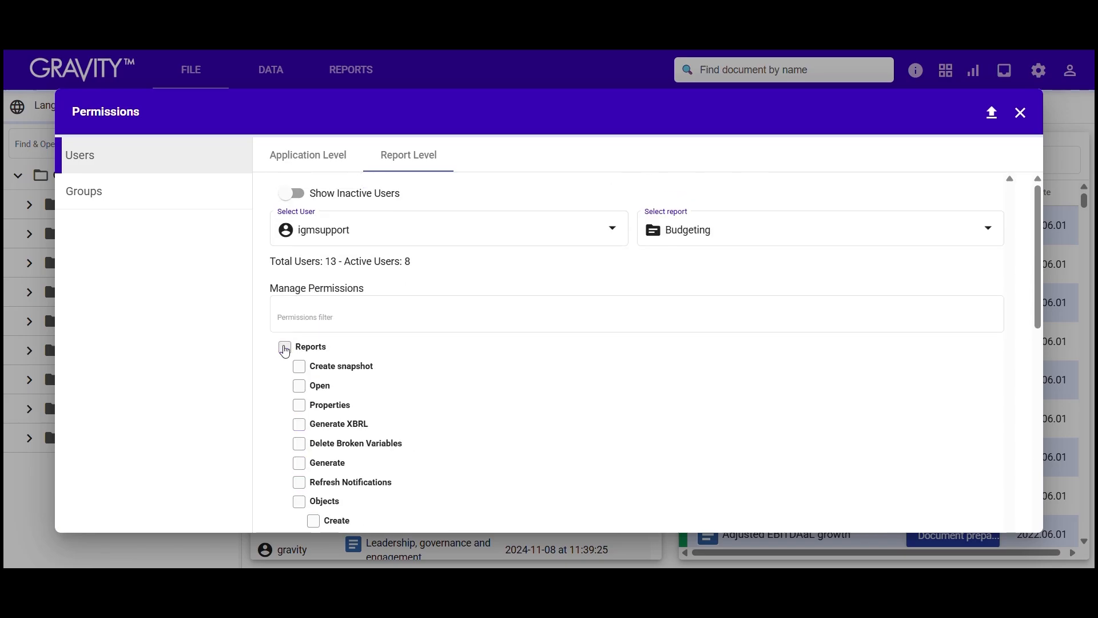
click(286, 347)
click(198, 201)
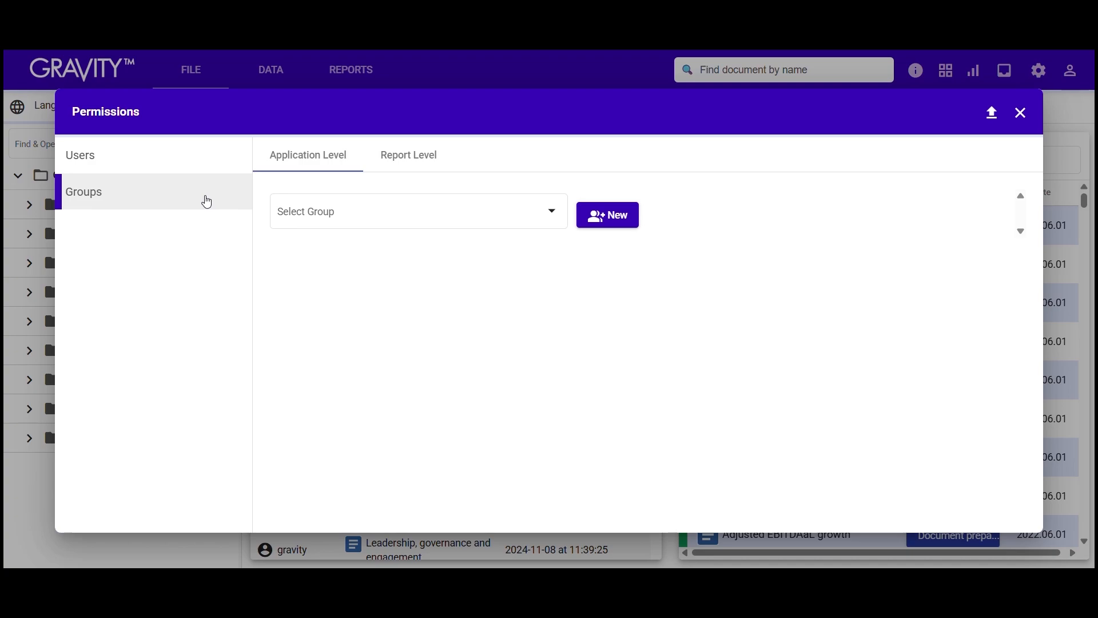
Step: Select the Library Project group, review its settings, then move to Report Level
click(549, 213)
text(libr)
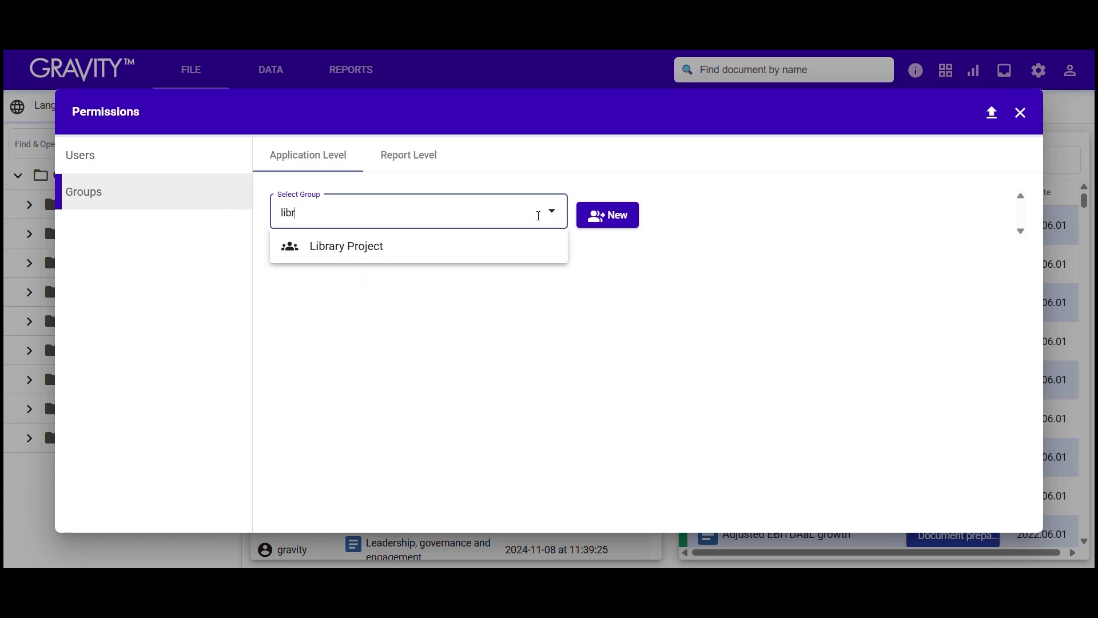
text(a)
click(500, 253)
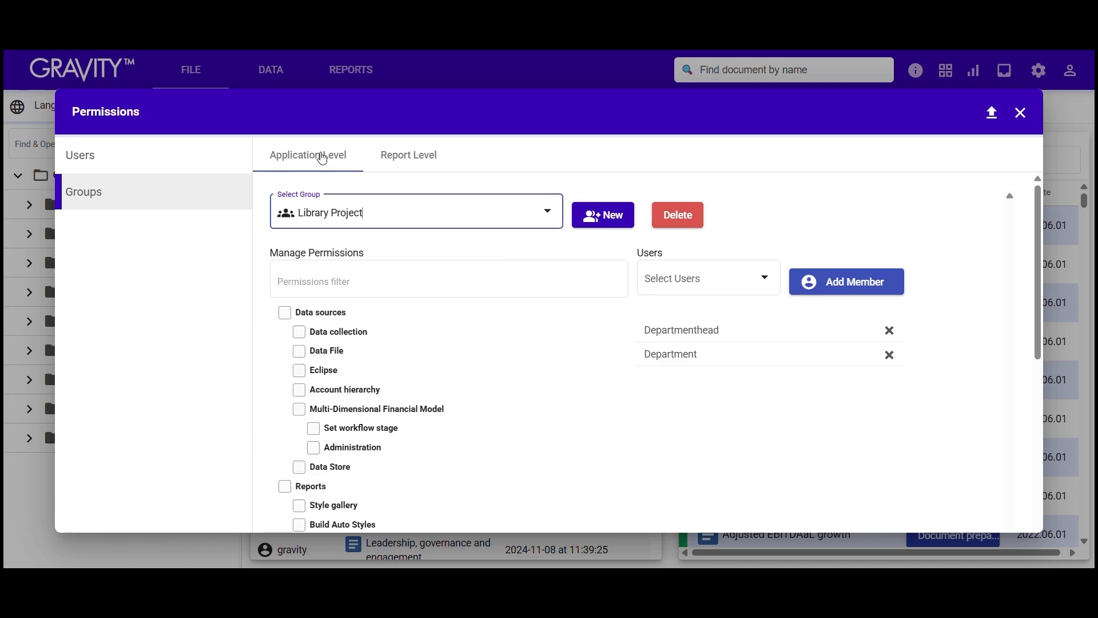
click(423, 160)
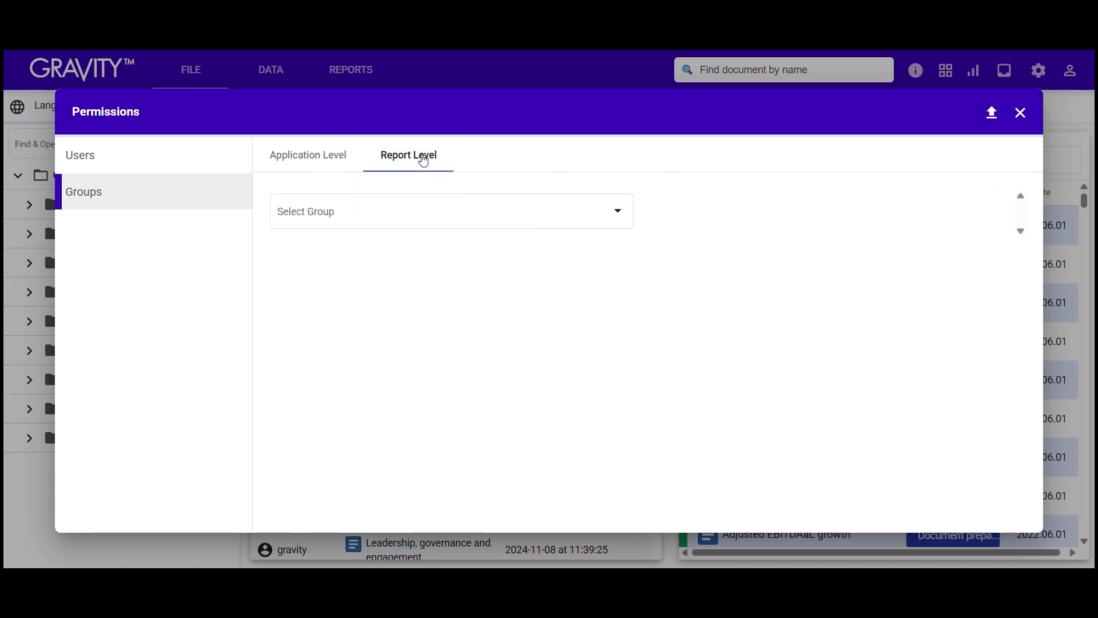
Step: Select the Library Project group and the Budgeting report at report level
click(631, 209)
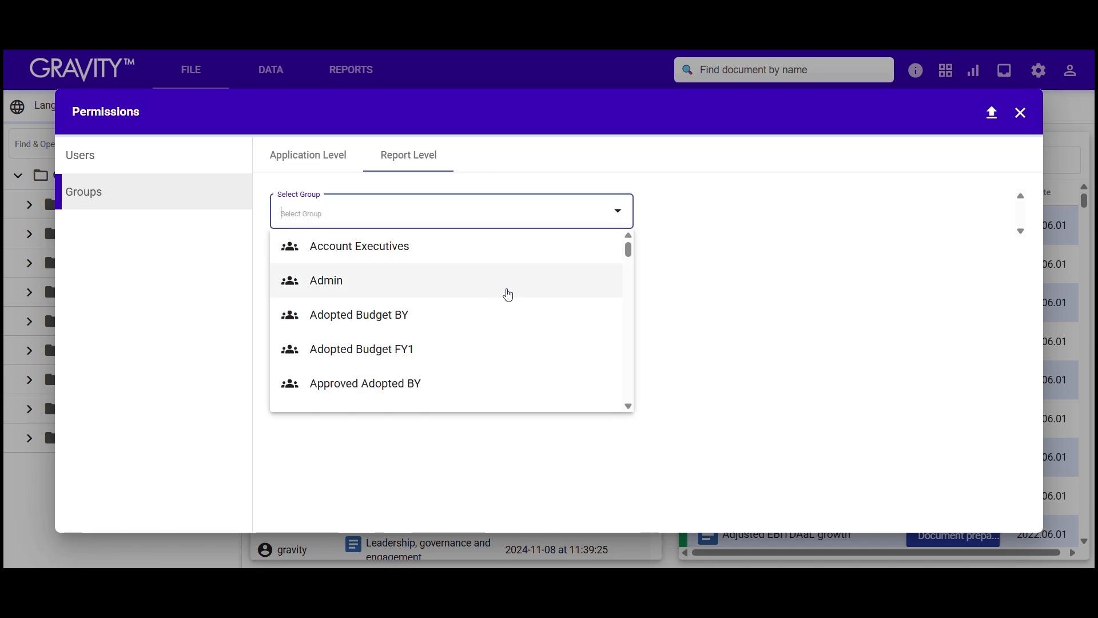
text(lib)
click(478, 246)
click(999, 211)
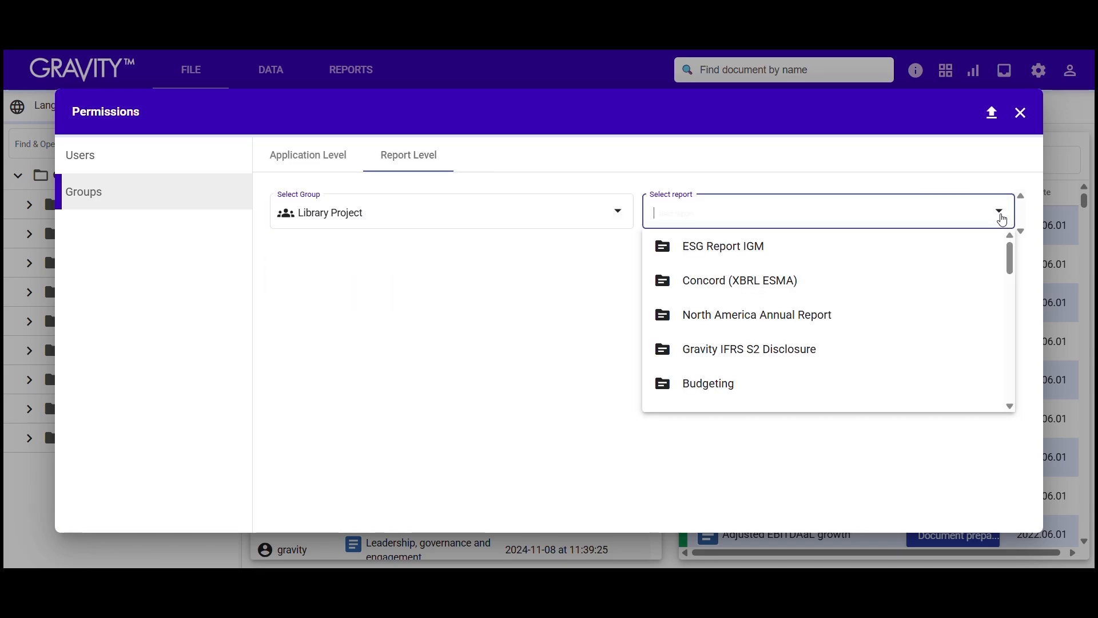
click(815, 381)
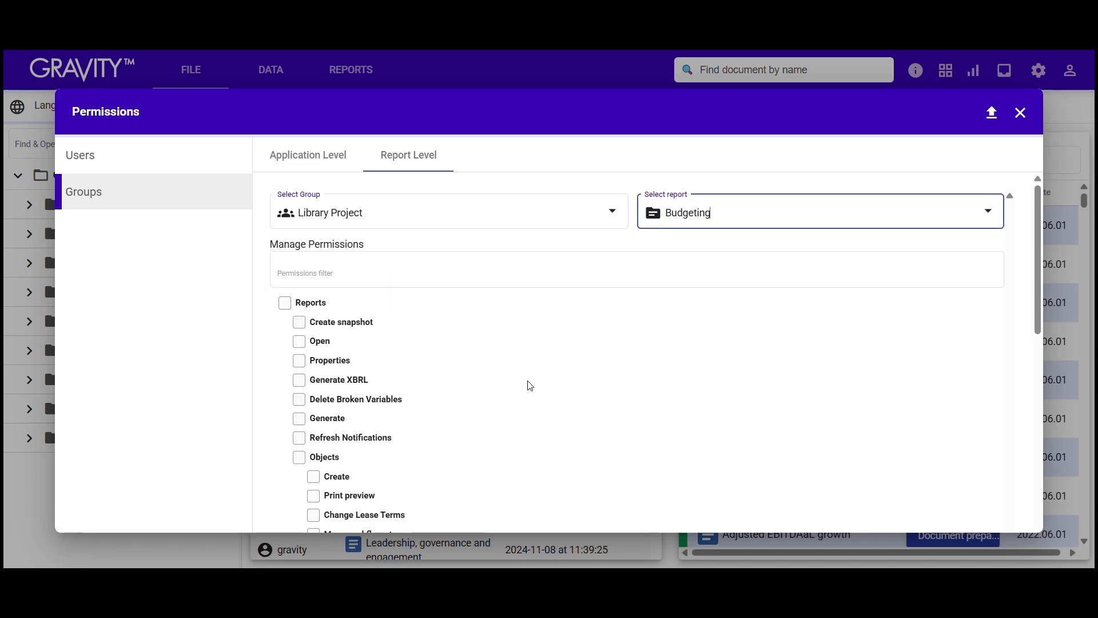
scroll(530, 386, down, 10)
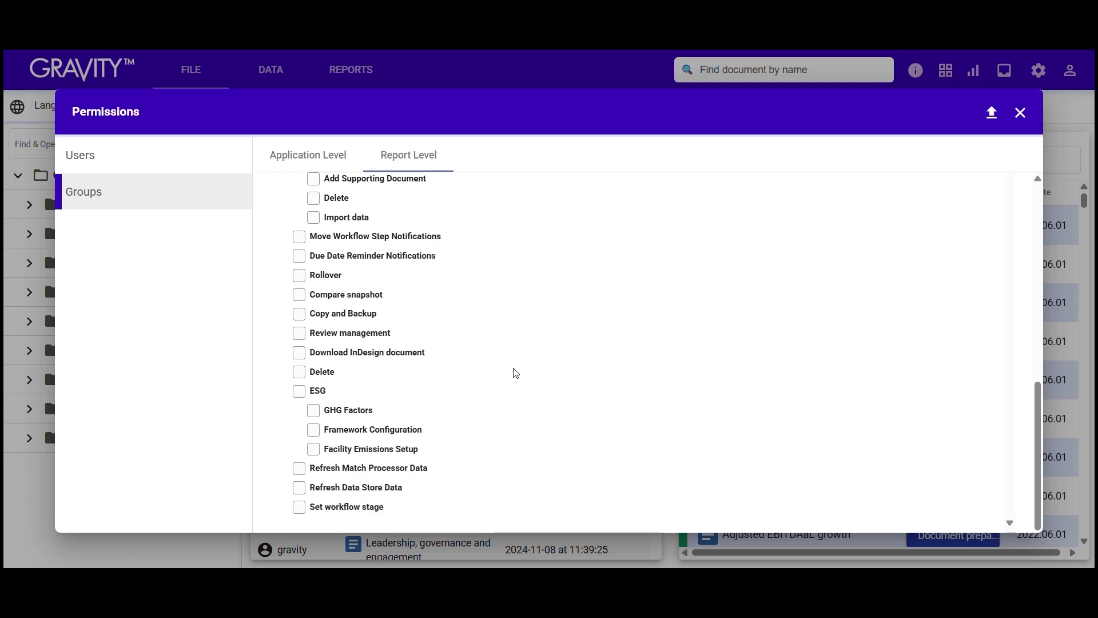
scroll(515, 373, up, 10)
Step: Grant all Objects plus Generate, Generate XBRL, Properties, Open, snapshot and notification permissions
click(298, 386)
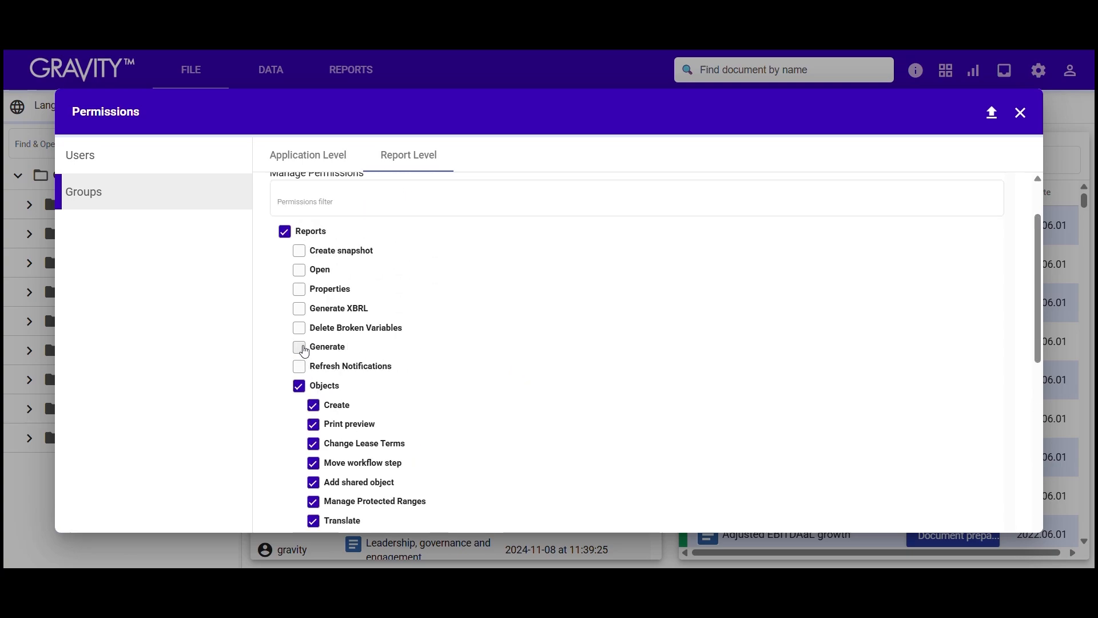
click(303, 347)
click(302, 308)
click(302, 290)
click(302, 270)
click(306, 252)
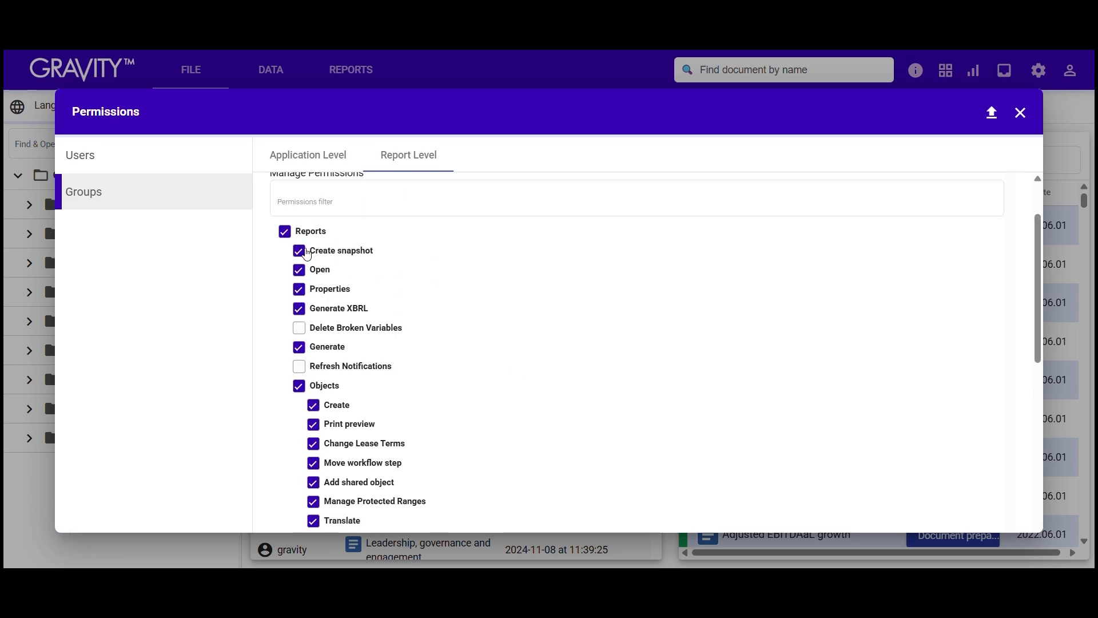
scroll(304, 254, down, 10)
click(299, 237)
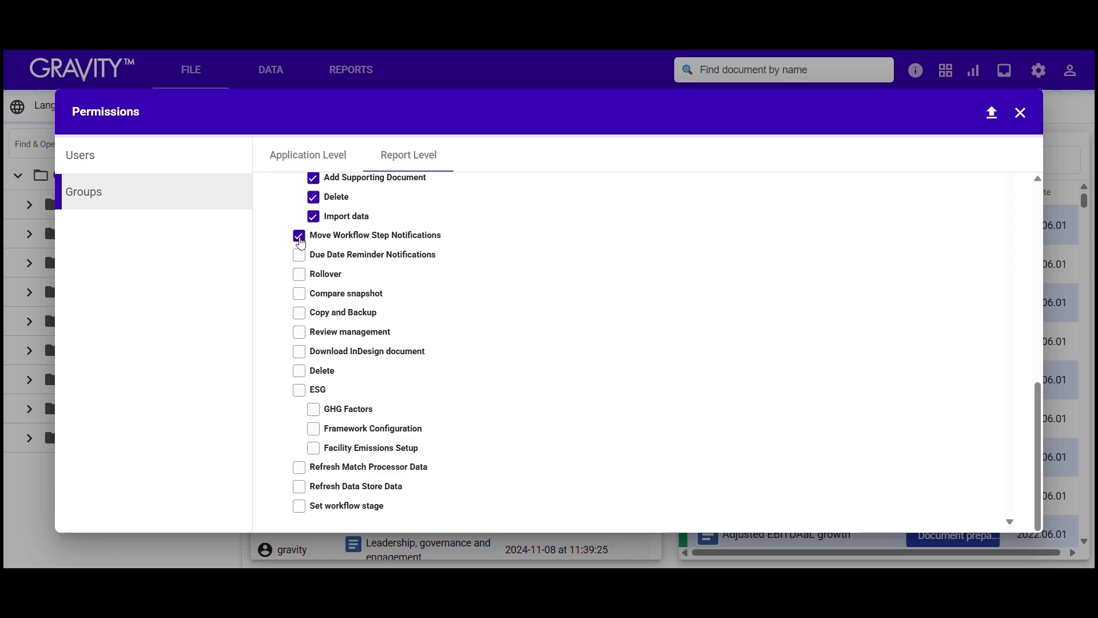
click(299, 254)
click(299, 293)
Step: Withhold Add shared object and Objects Properties, then return to the Users page
scroll(350, 294, up, 5)
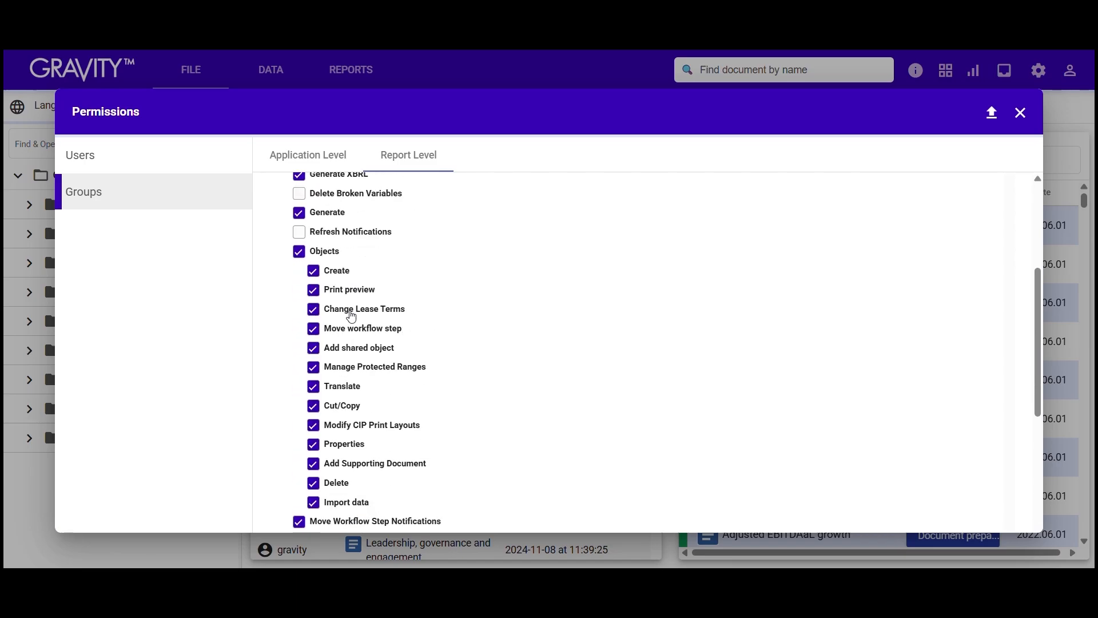
click(313, 348)
click(312, 444)
scroll(378, 352, up, 4)
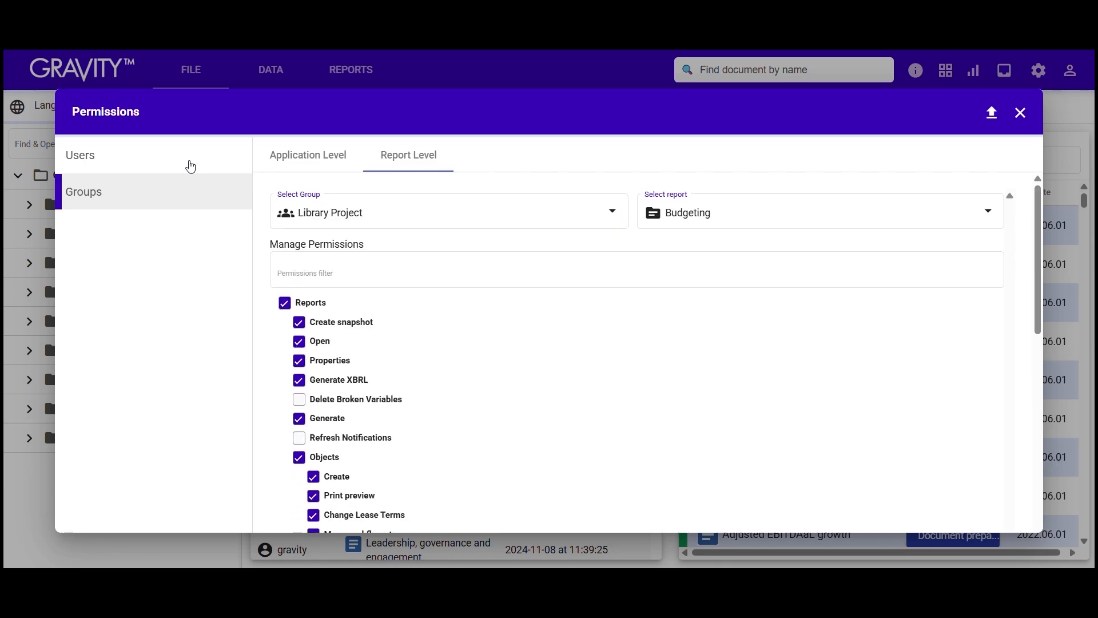
click(190, 166)
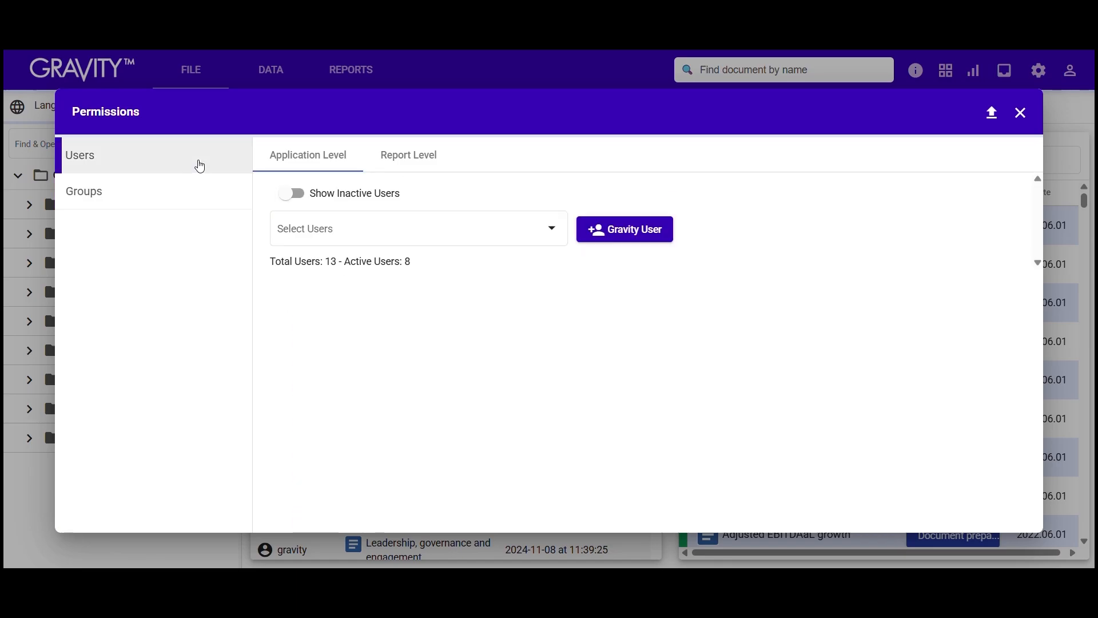
Step: Show the Department user's report-level permissions for the Budgeting report and review the checklist
click(401, 150)
click(615, 228)
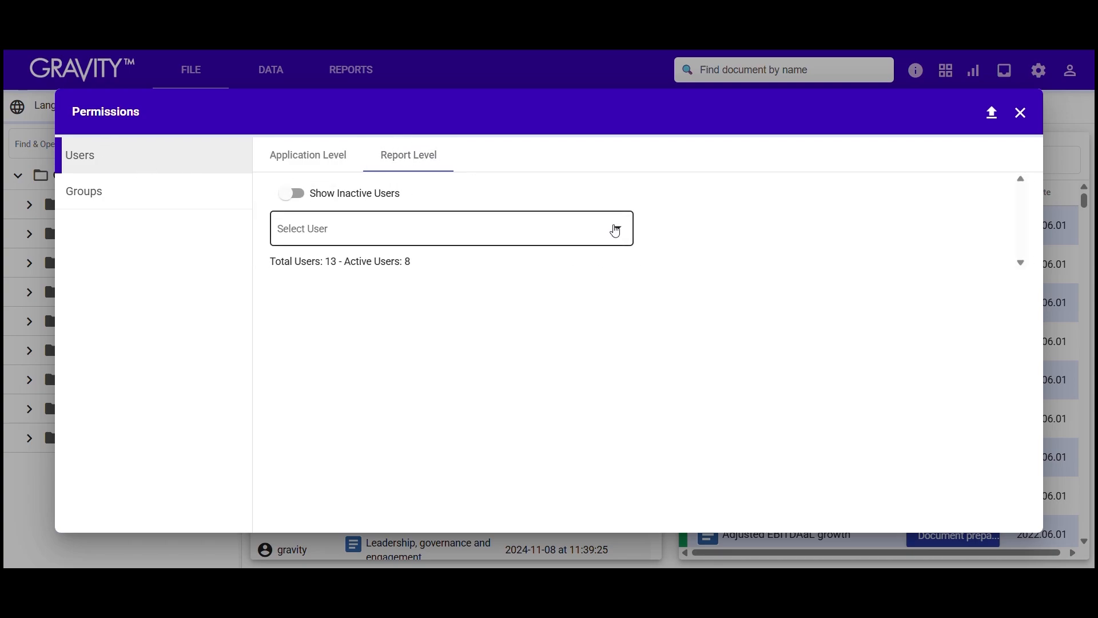
click(493, 274)
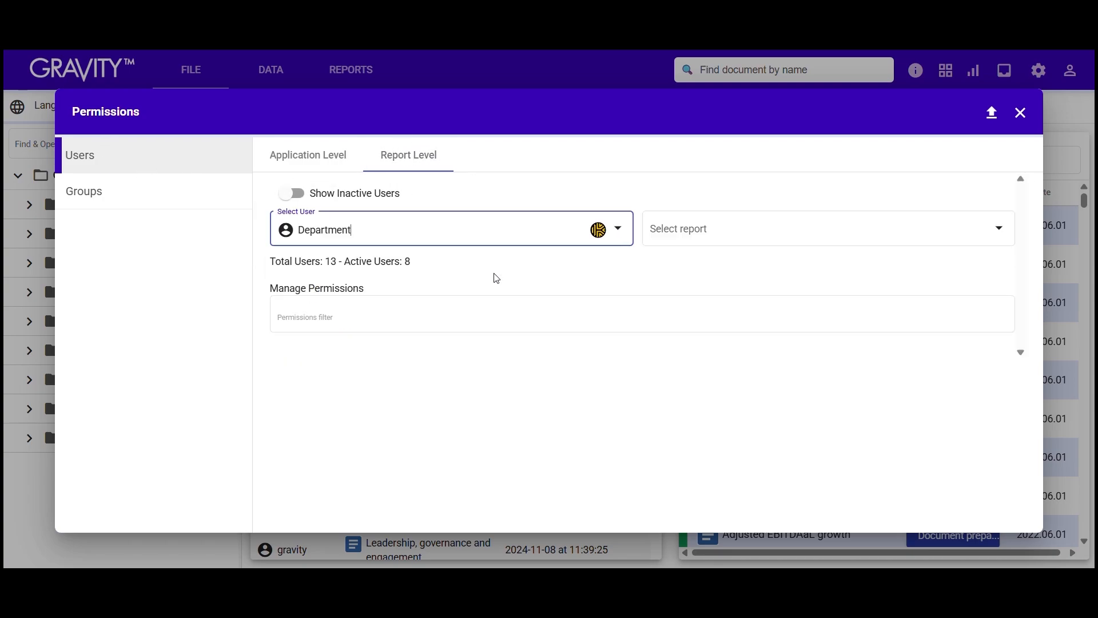
click(997, 231)
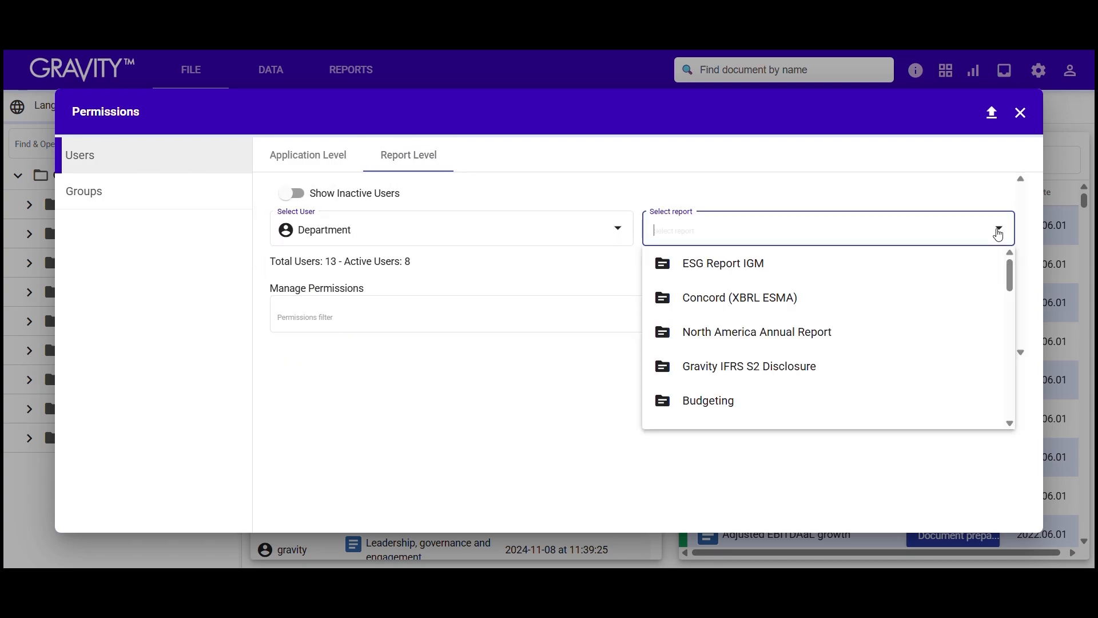
click(798, 407)
scroll(355, 336, down, 9)
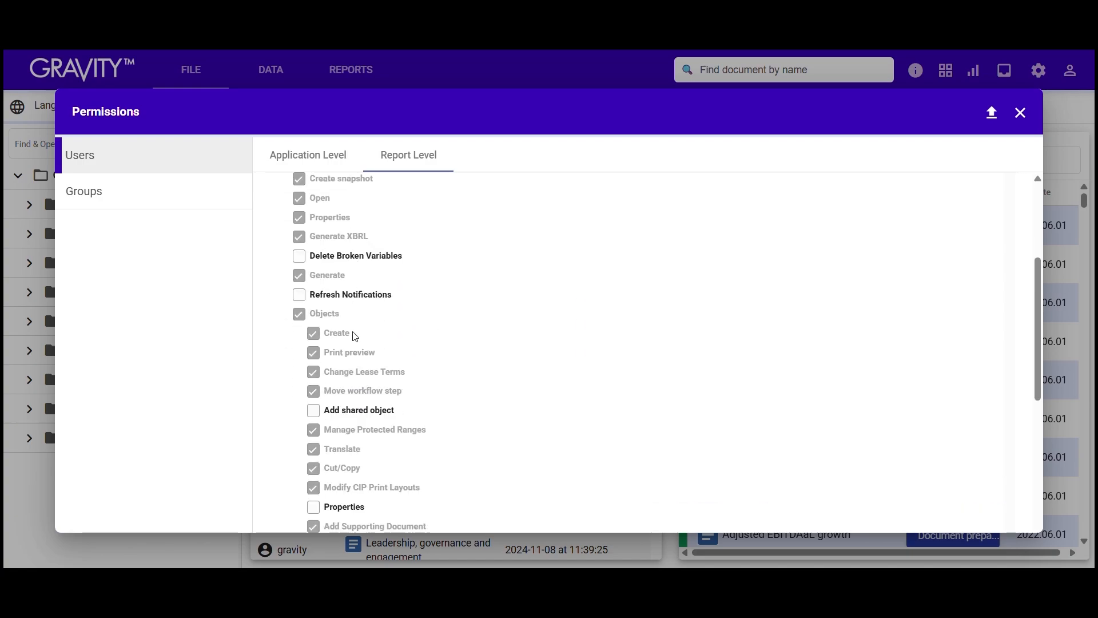
scroll(355, 336, down, 1)
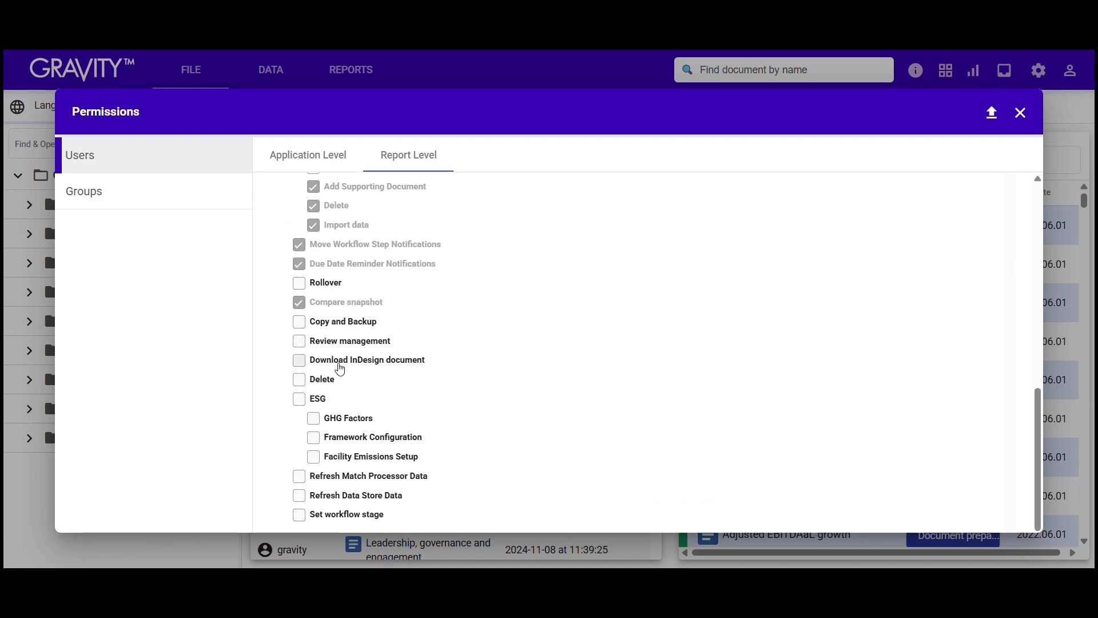
scroll(338, 366, up, 7)
scroll(340, 370, up, 3)
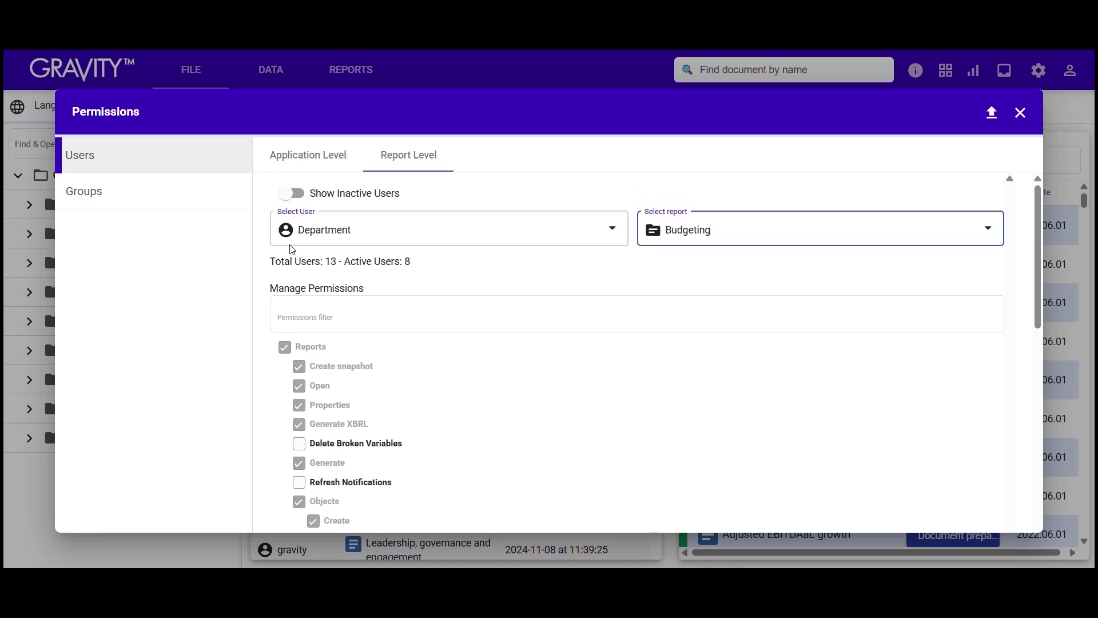
Step: Switch to the Departmenthead user to confirm the same inherited Budgeting permissions, such as Generate and Objects
click(625, 235)
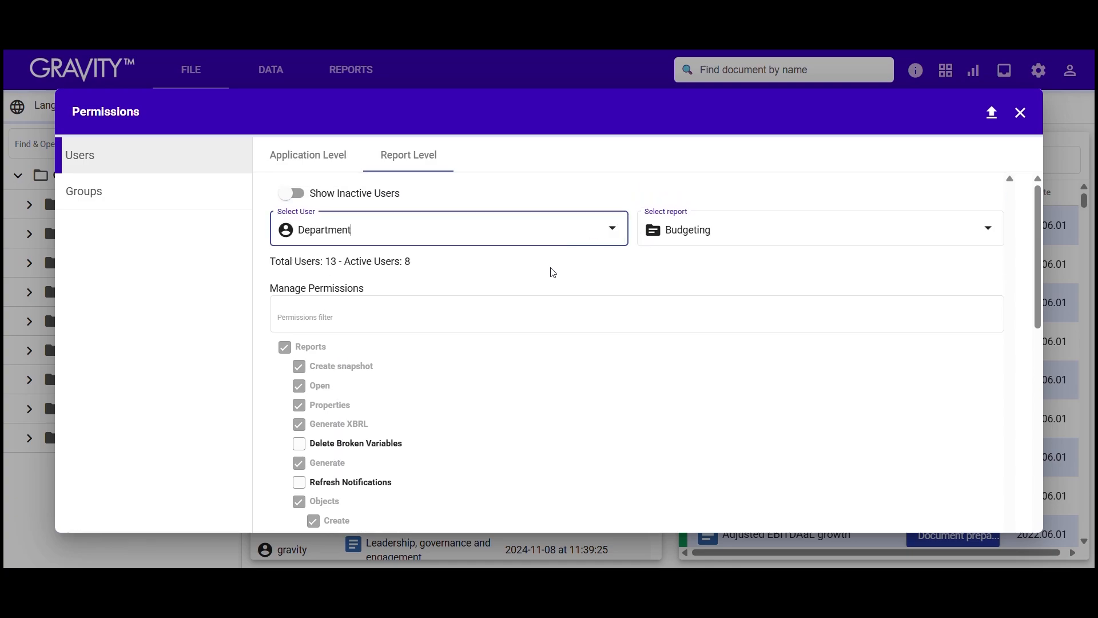
click(624, 228)
click(511, 305)
scroll(399, 378, down, 2)
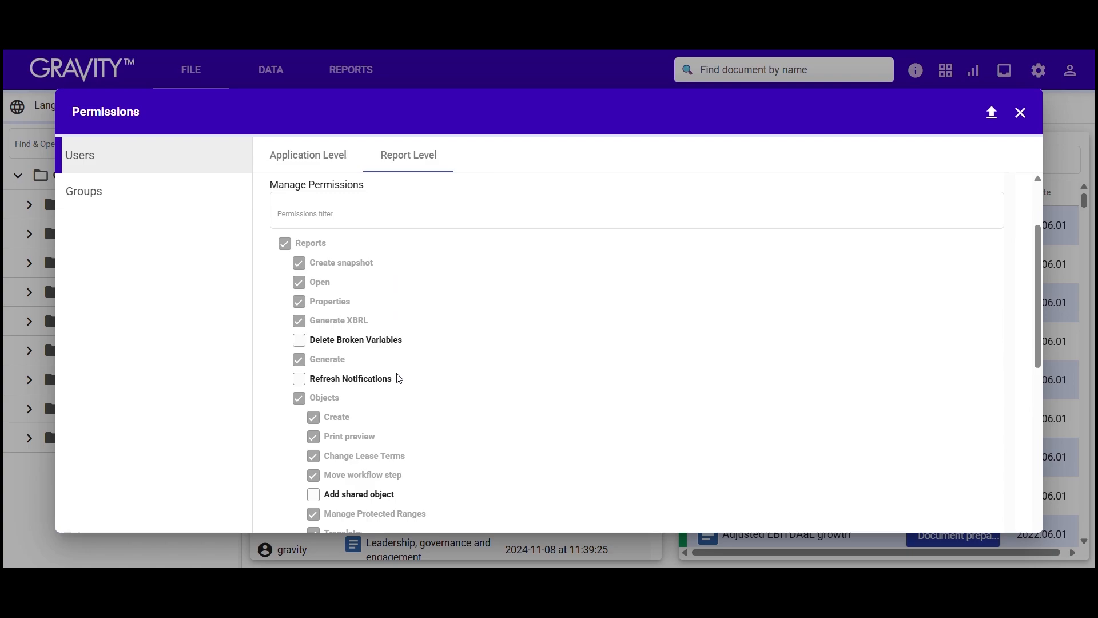